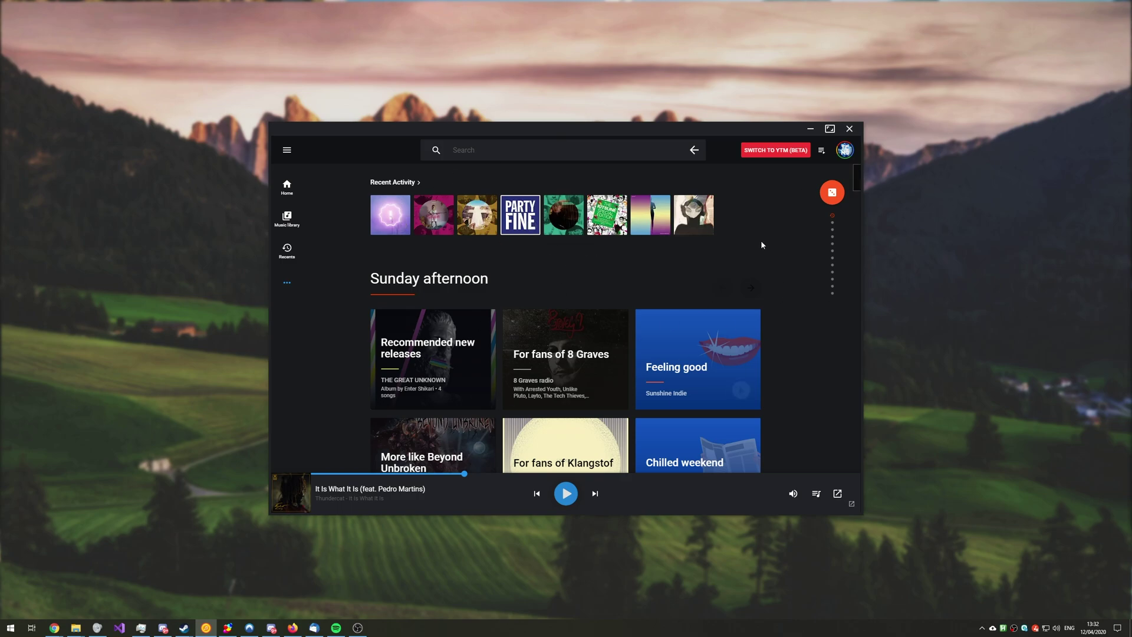
- Show the music library's Playlists page listing the Thumbs up, Last added, and Free and purchased auto-playlists
{"action": "left_click", "coordinate": [286, 217]}
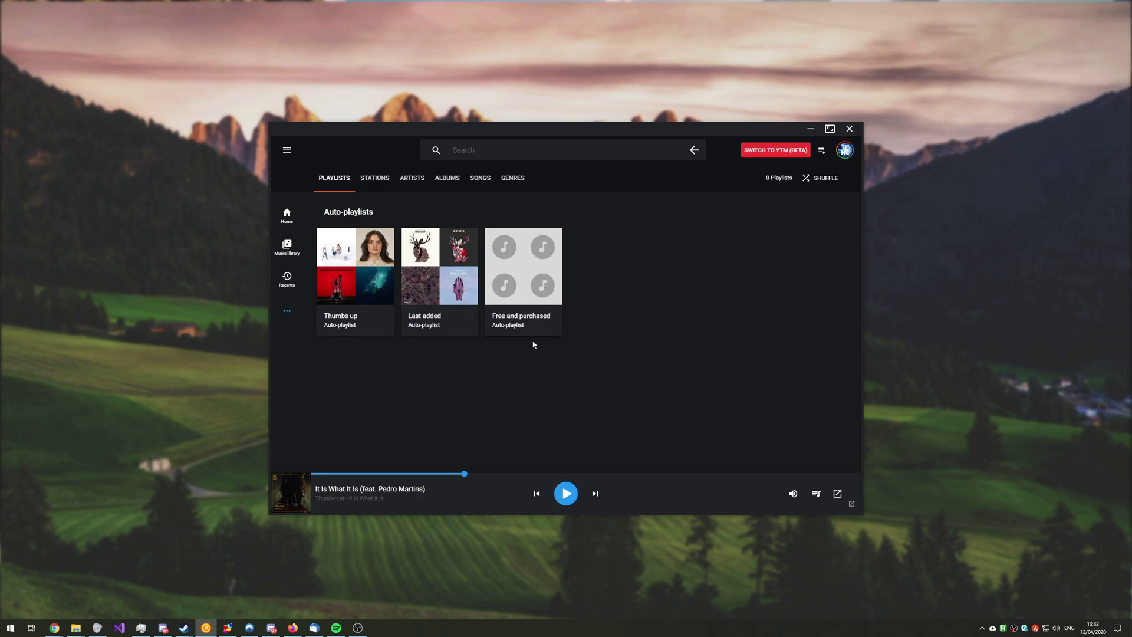
- Bring Spotify forward, reposition its window, and view the Browse page's Genres & Moods categories
{"action": "left_click", "coordinate": [336, 628]}
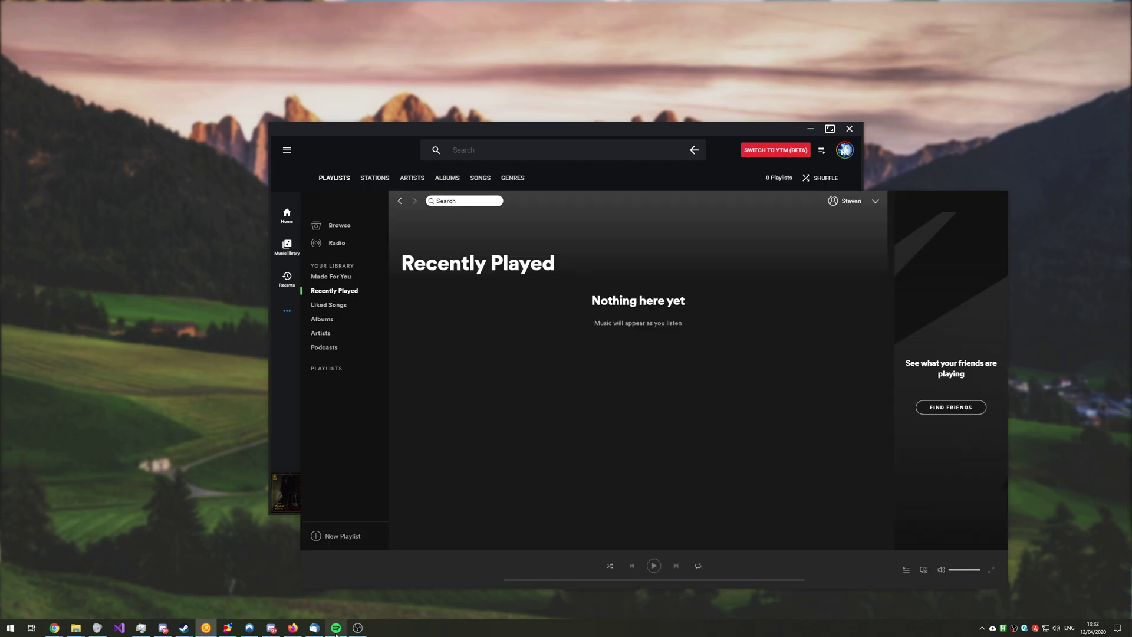
{"action": "left_click_drag", "start_coordinate": [609, 211], "coordinate": [527, 148]}
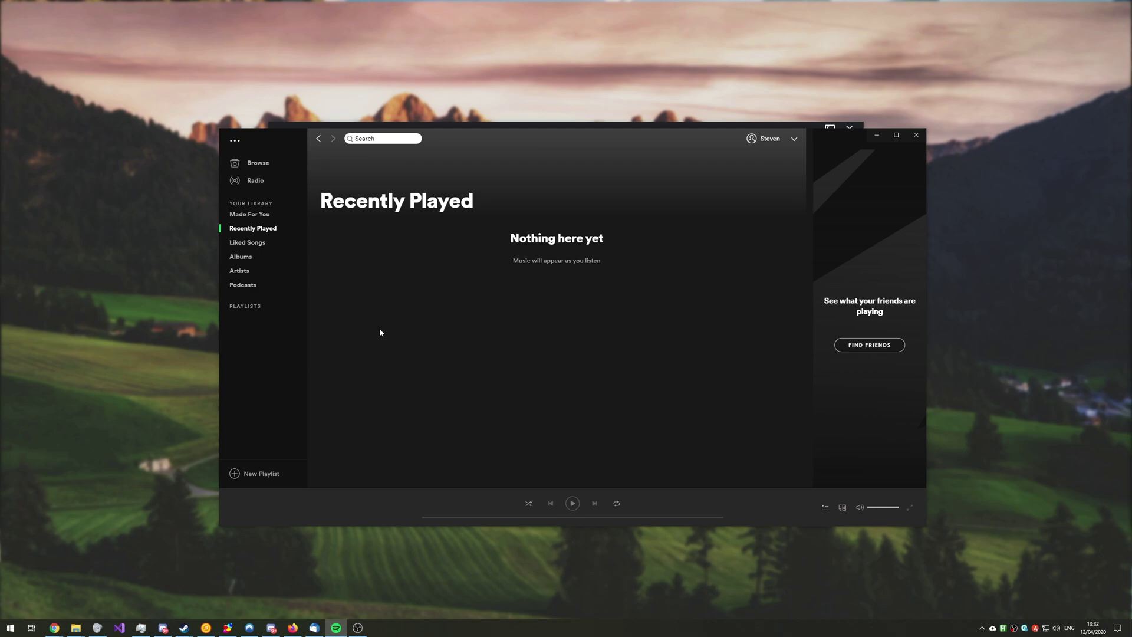
{"action": "left_click", "coordinate": [263, 168]}
{"action": "left_click_drag", "start_coordinate": [630, 134], "coordinate": [623, 124]}
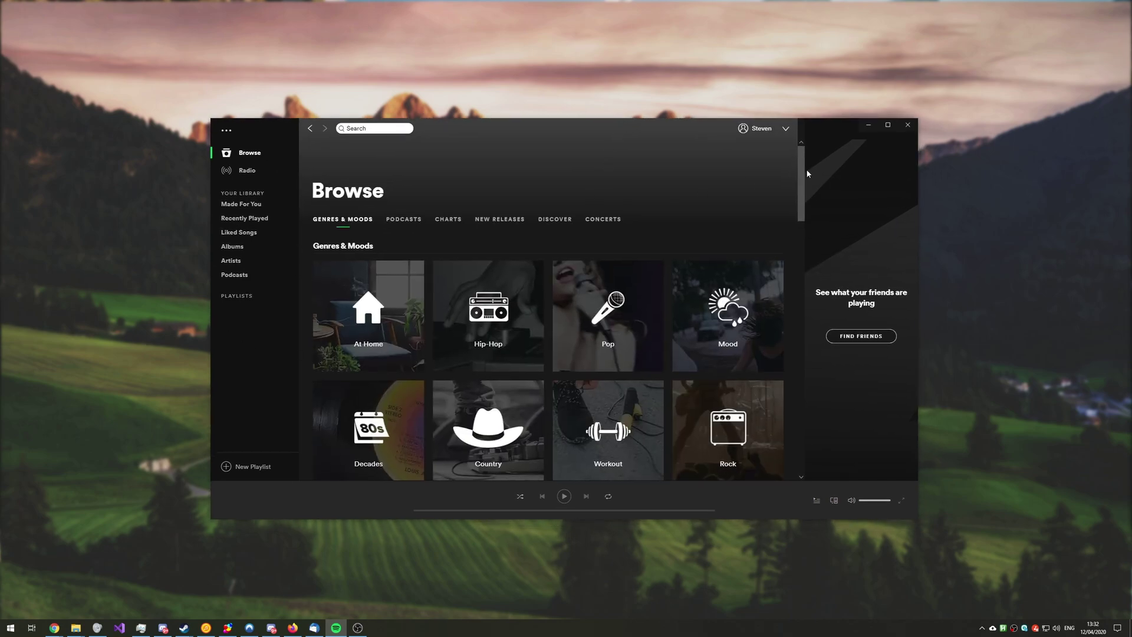
- Return to the music player and scroll through the Thumbs up auto-playlist's 1,005 songs
{"action": "left_click", "coordinate": [866, 125]}
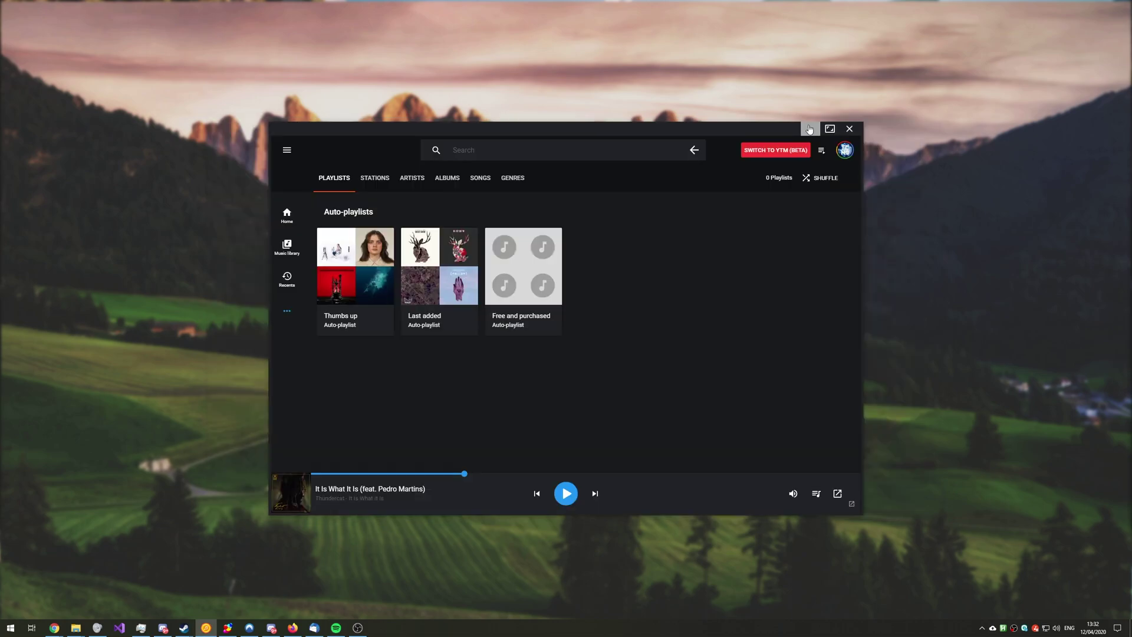
{"action": "left_click", "coordinate": [387, 323]}
{"action": "scroll", "coordinate": [679, 395], "scroll_direction": "down", "scroll_amount": 15}
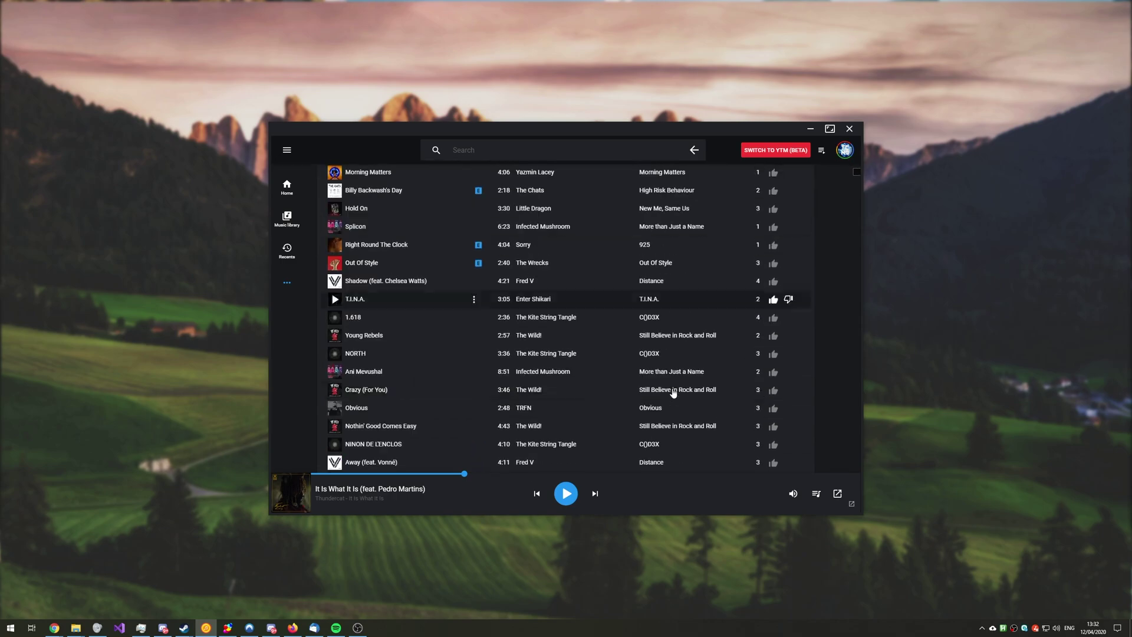
{"action": "mouse_move", "coordinate": [856, 189]}
{"action": "left_mouse_down"}
{"action": "mouse_move", "coordinate": [845, 270]}
{"action": "mouse_move", "coordinate": [850, 394]}
{"action": "mouse_move", "coordinate": [859, 170]}
{"action": "left_mouse_up"}
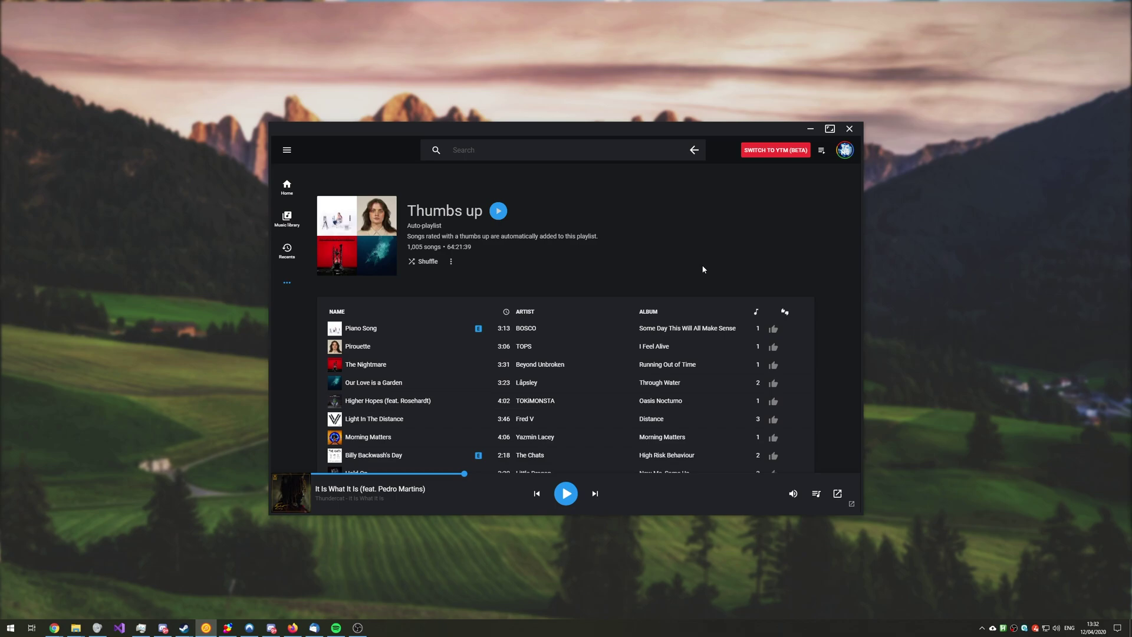
{"action": "scroll", "coordinate": [592, 361], "scroll_direction": "down", "scroll_amount": 4}
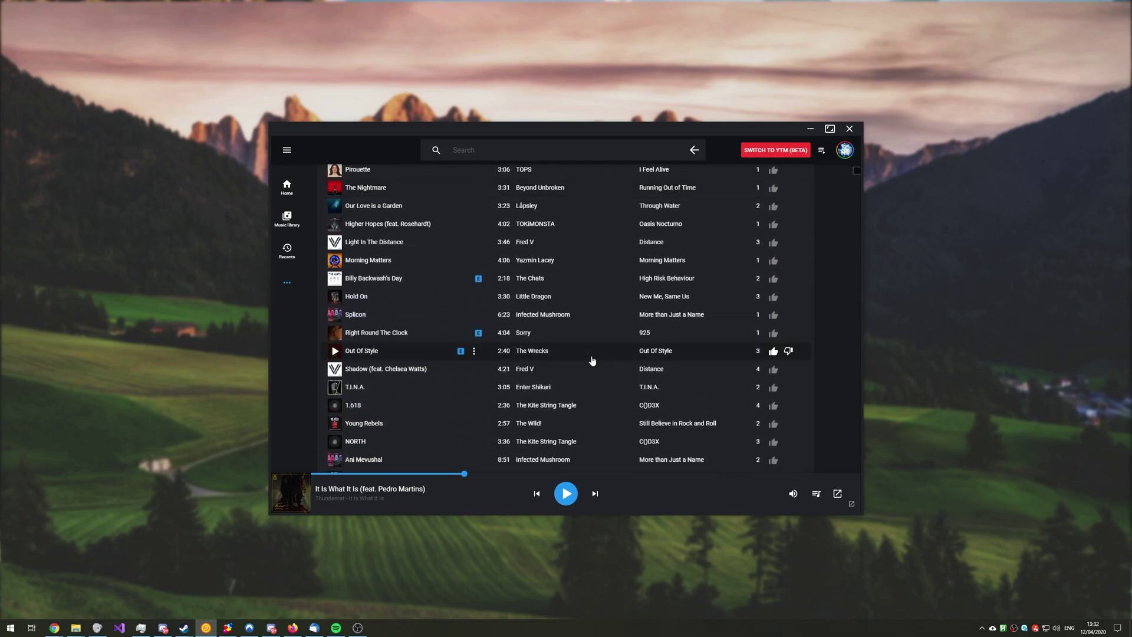
{"action": "scroll", "coordinate": [589, 233], "scroll_direction": "up", "scroll_amount": 3}
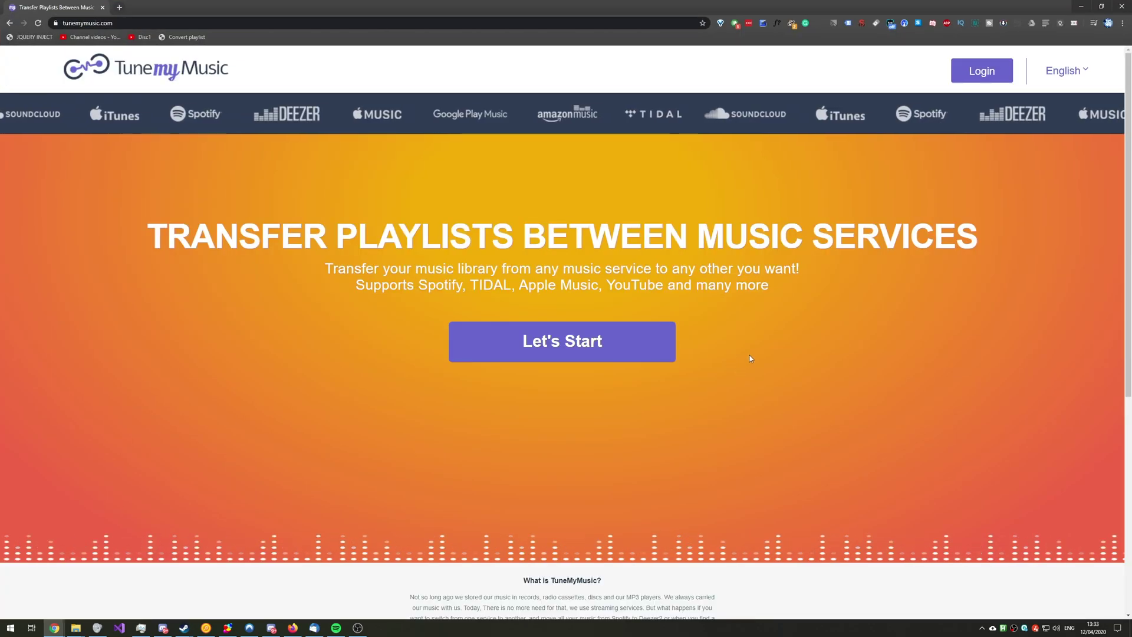
- Reset the tunemymusic.com page zoom to 100% and look over the homepage
{"action": "key", "text": "ctrl+0"}
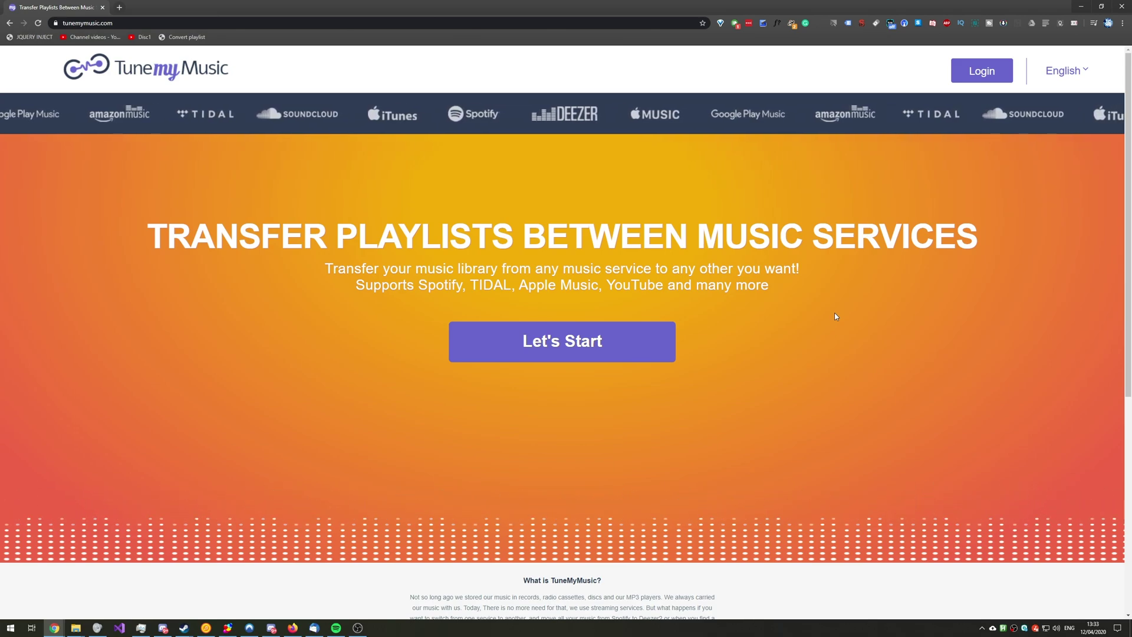
{"action": "scroll", "coordinate": [692, 206], "scroll_direction": "down", "scroll_amount": 1}
{"action": "scroll", "coordinate": [693, 205], "scroll_direction": "up", "scroll_amount": 1}
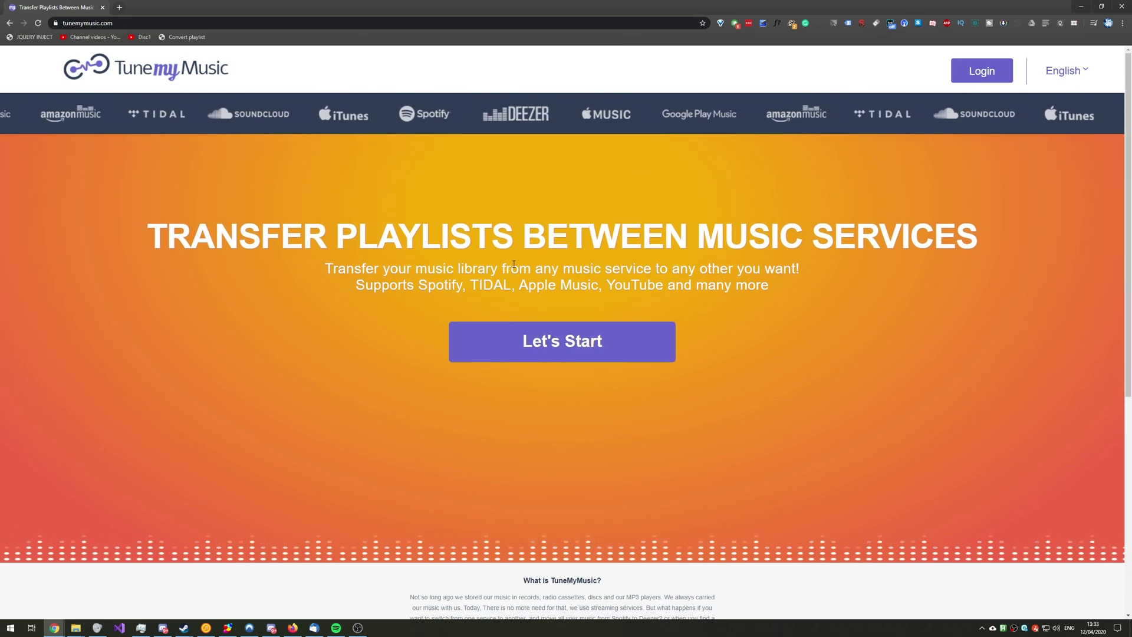
- Start the transfer wizard and pick Google Music as the source service
{"action": "left_click", "coordinate": [565, 337]}
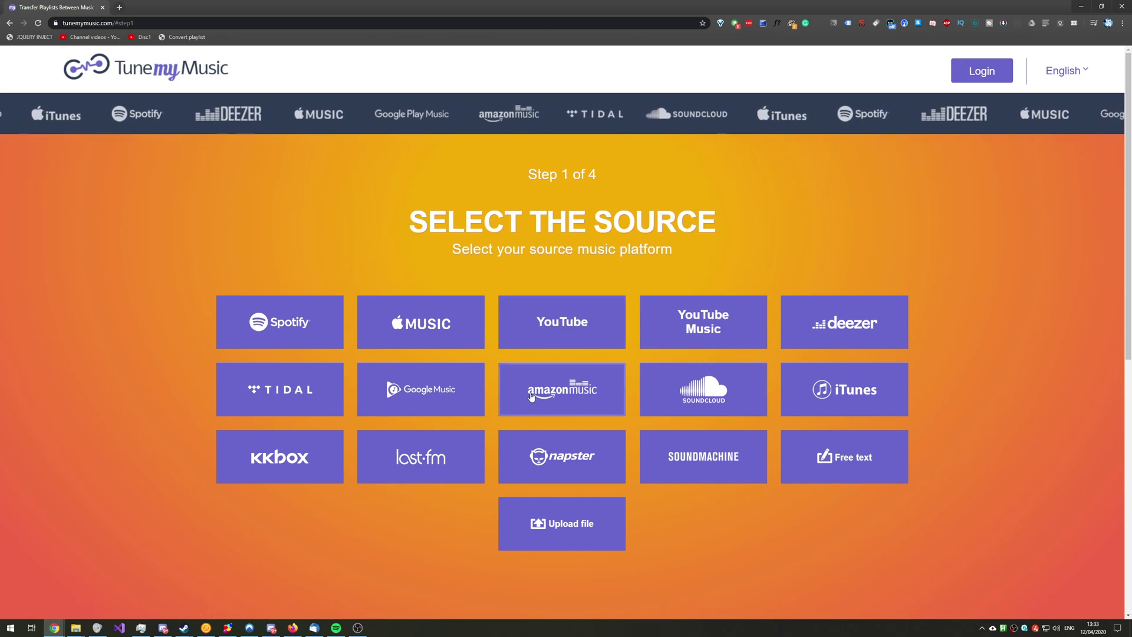
{"action": "left_click", "coordinate": [443, 396]}
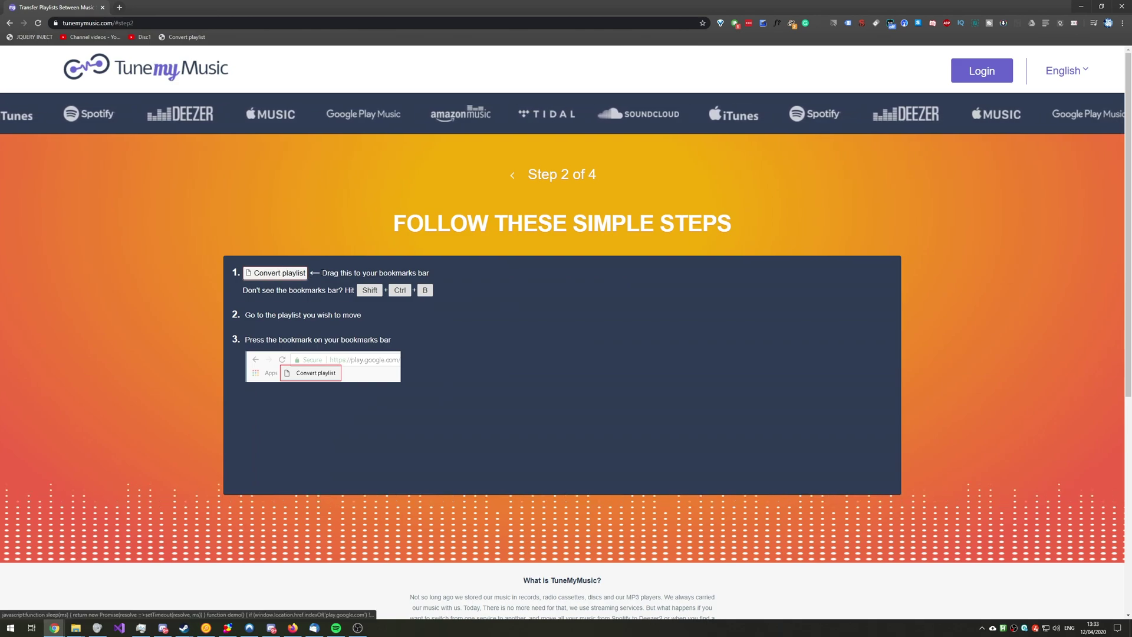
{"action": "left_click_drag", "start_coordinate": [322, 272], "coordinate": [429, 272]}
{"action": "left_click_drag", "start_coordinate": [244, 290], "coordinate": [356, 290]}
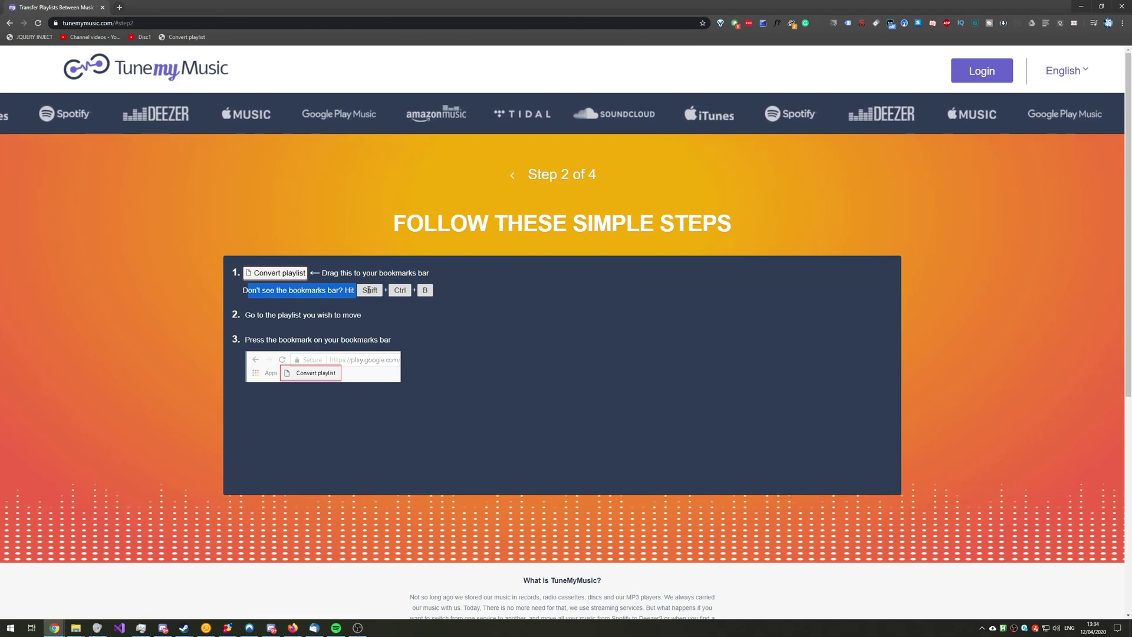
{"action": "left_click", "coordinate": [444, 293]}
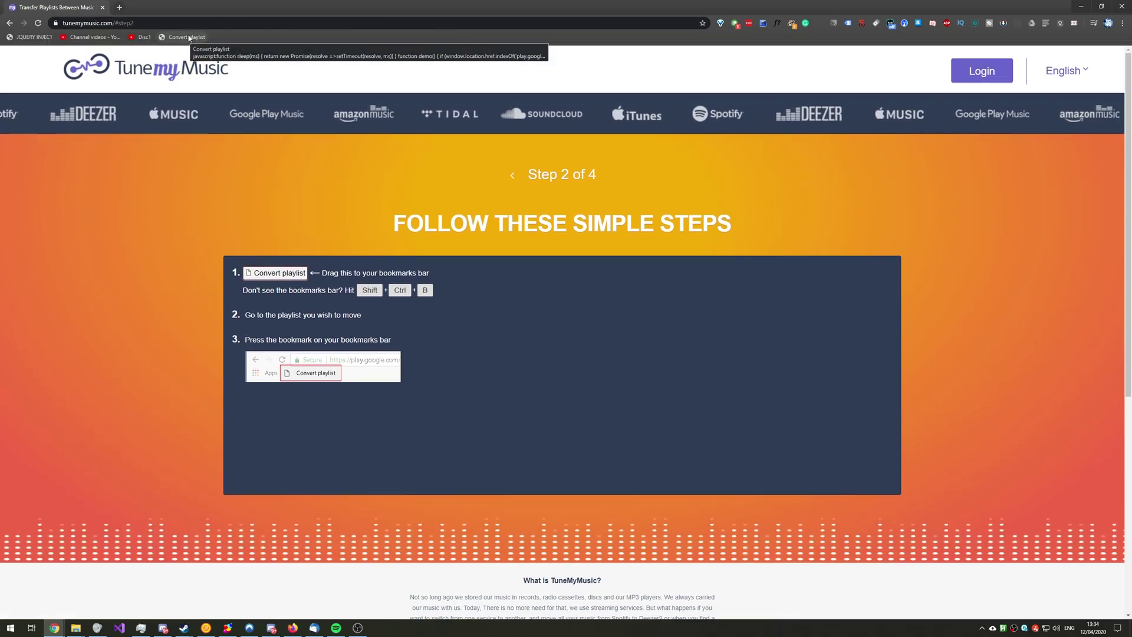
- Add the Convert playlist bookmarklet to the bookmarks bar, deleting the duplicate copy
{"action": "left_click_drag", "start_coordinate": [186, 39], "coordinate": [230, 37]}
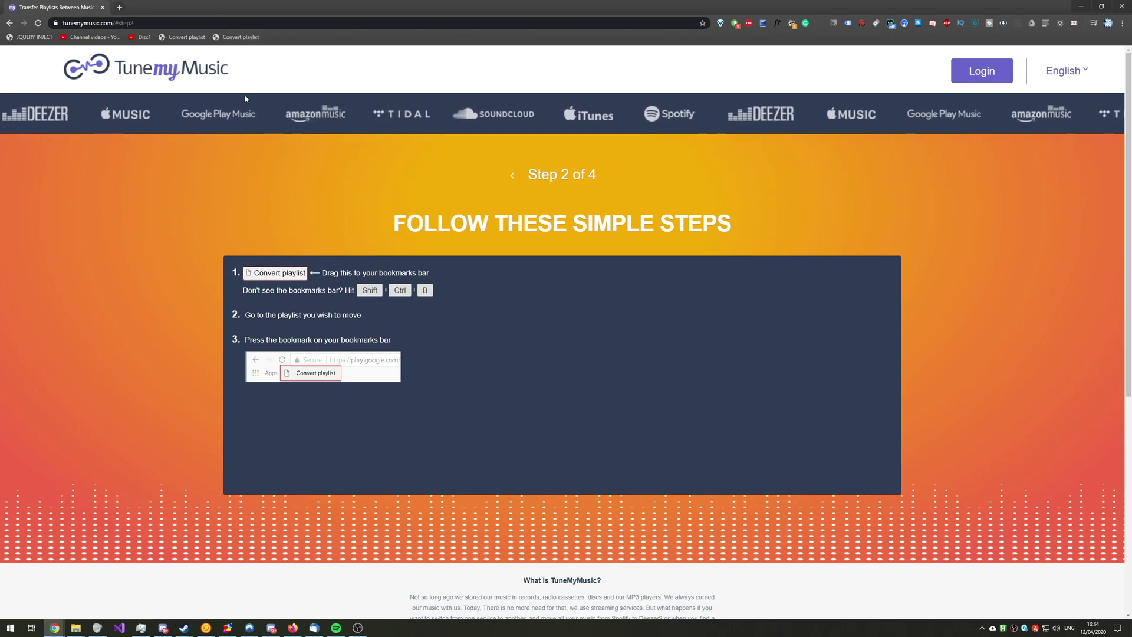
{"action": "right_click", "coordinate": [233, 38]}
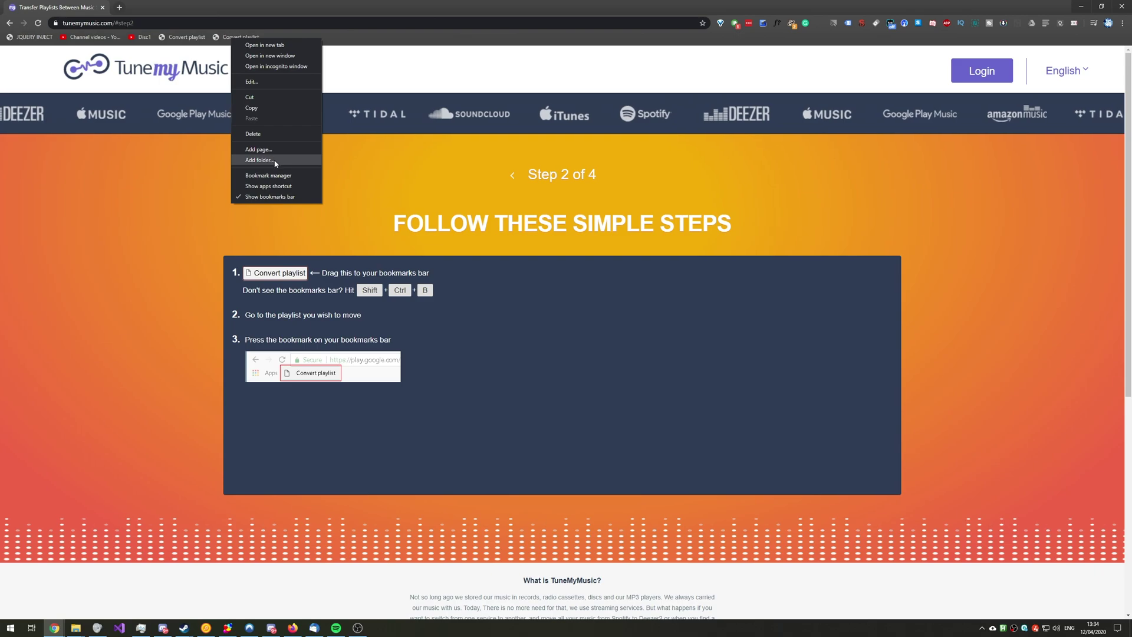
{"action": "left_click", "coordinate": [270, 134]}
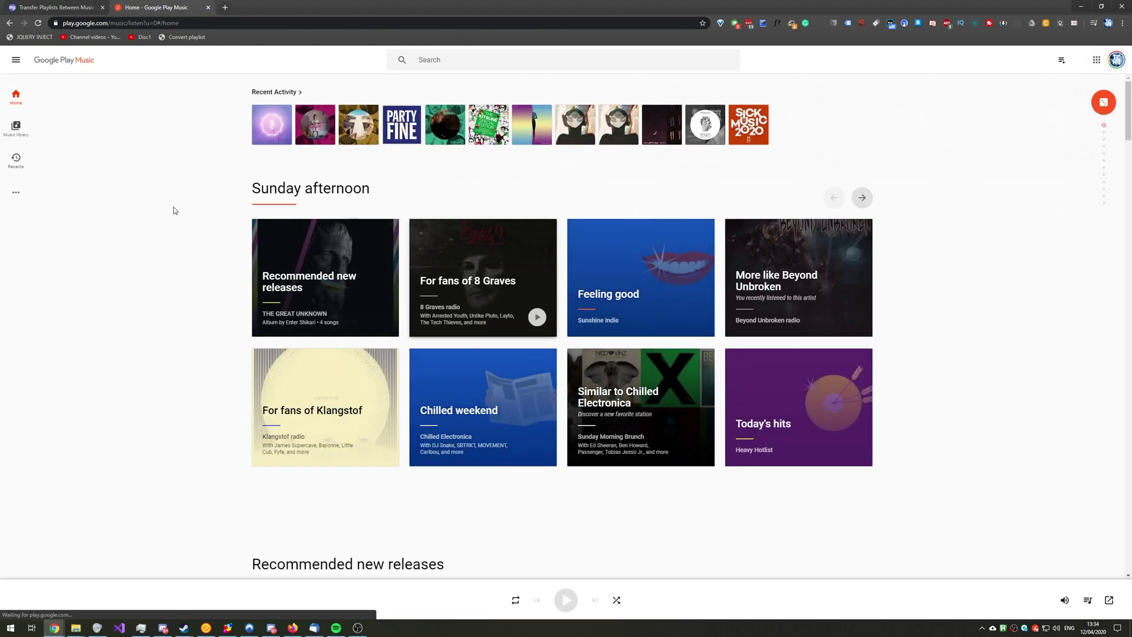
- Open the 1,005-song Thumbs up auto-playlist from the web player's music library
{"action": "left_click", "coordinate": [17, 131]}
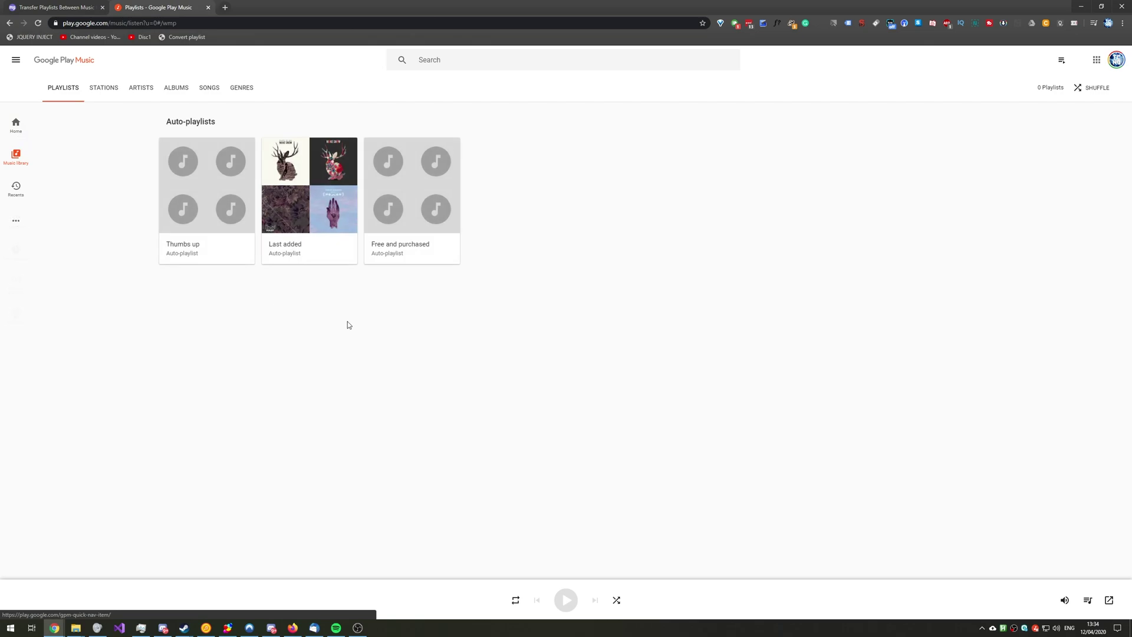
{"action": "left_click", "coordinate": [199, 207]}
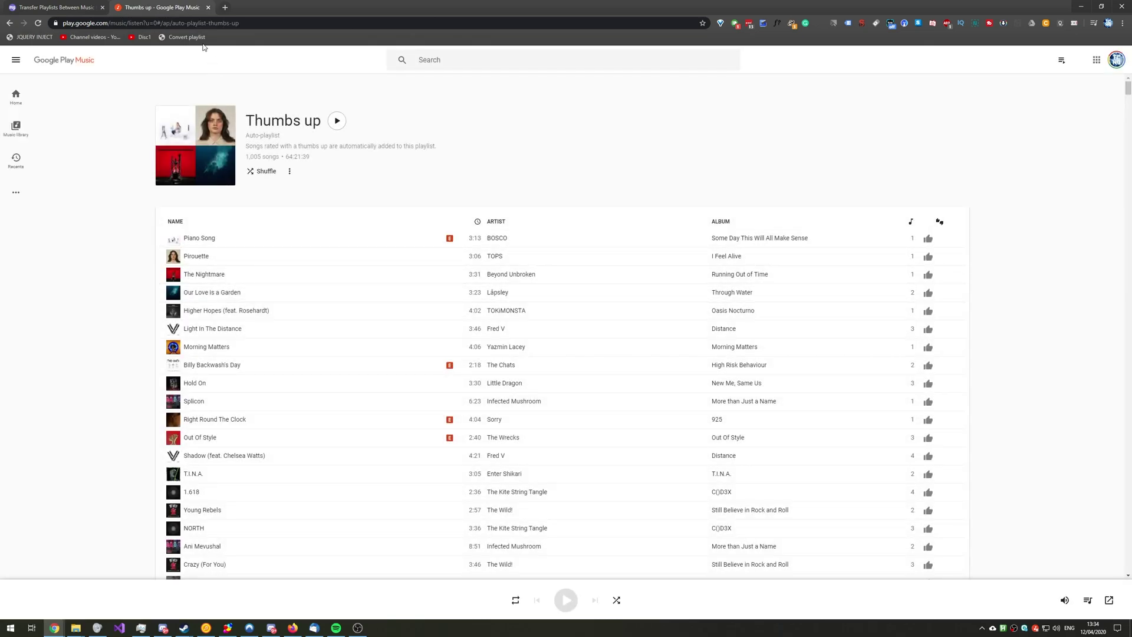
- Run the Convert playlist bookmarklet so TuneMyMusic lists Thumbs up with 1000/1000 songs selected
{"action": "left_click", "coordinate": [176, 39]}
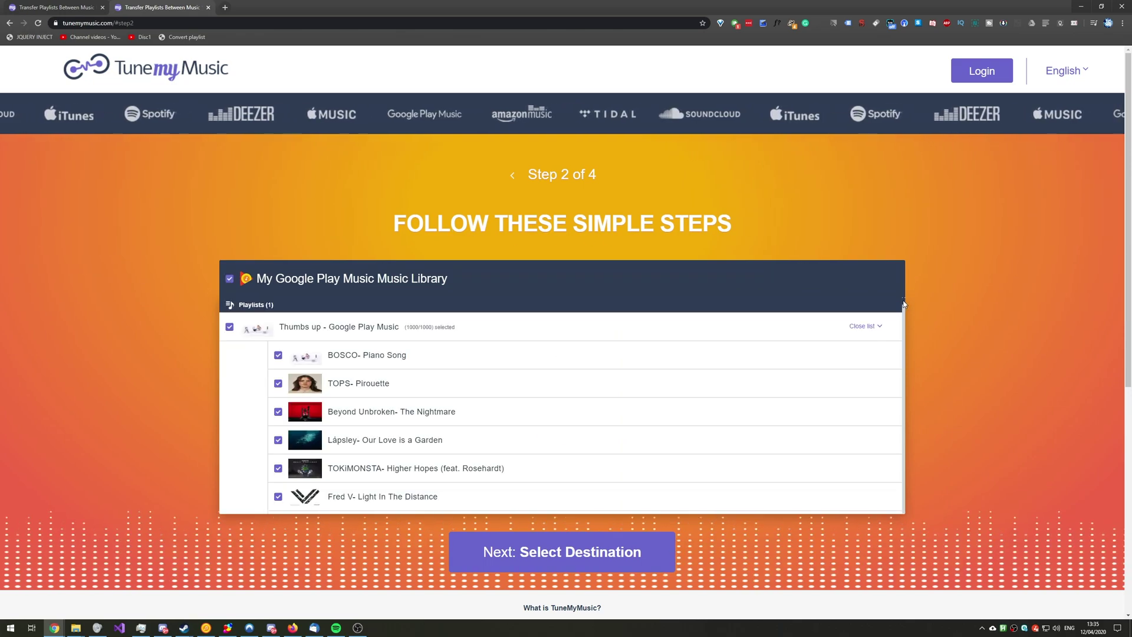
- Choose Spotify as the destination, reaching the summary of 1 playlist with 1000 tracks
{"action": "mouse_move", "coordinate": [904, 305]}
{"action": "left_mouse_down"}
{"action": "mouse_move", "coordinate": [884, 513]}
{"action": "mouse_move", "coordinate": [888, 291]}
{"action": "left_mouse_up"}
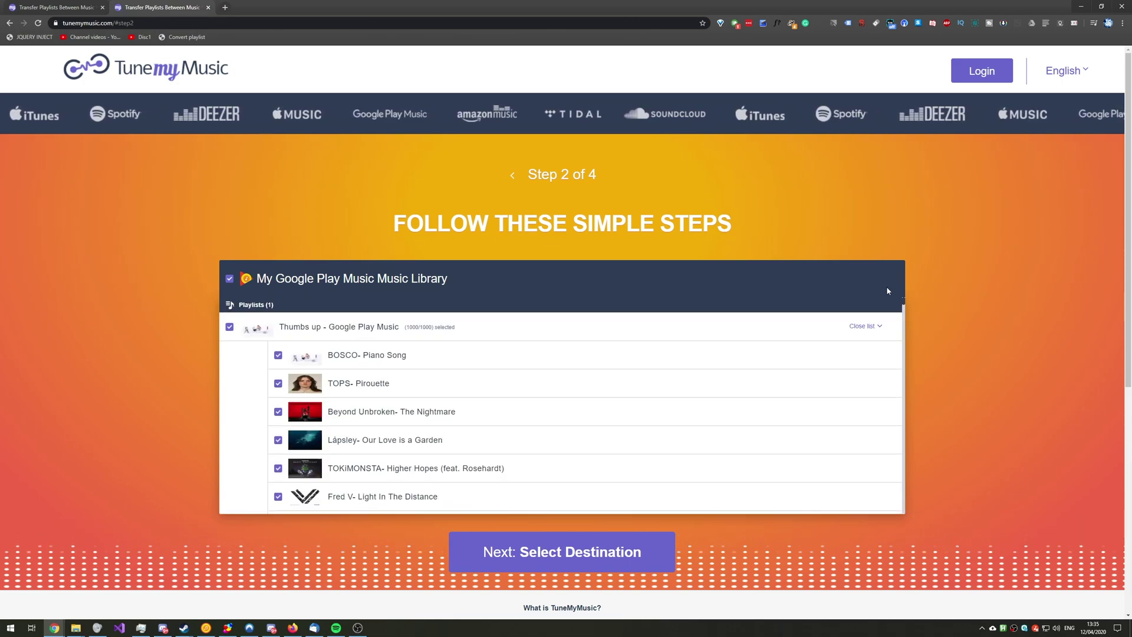
{"action": "left_click", "coordinate": [537, 558]}
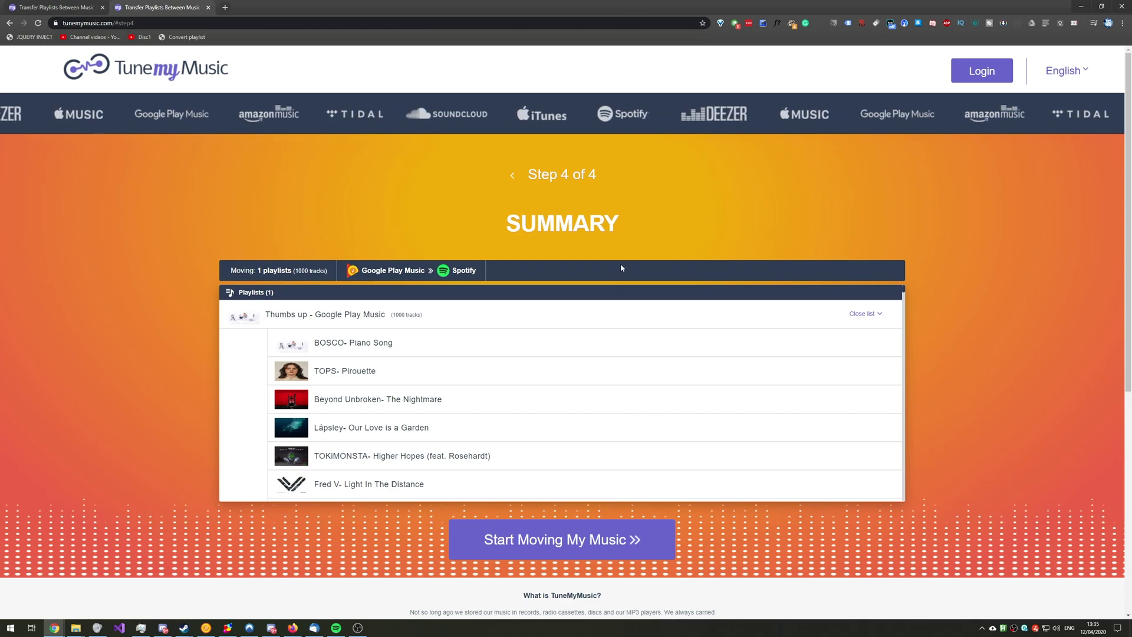
- Start moving the 1000 tracks to Spotify, then switch to the Spotify window
{"action": "left_click", "coordinate": [583, 539]}
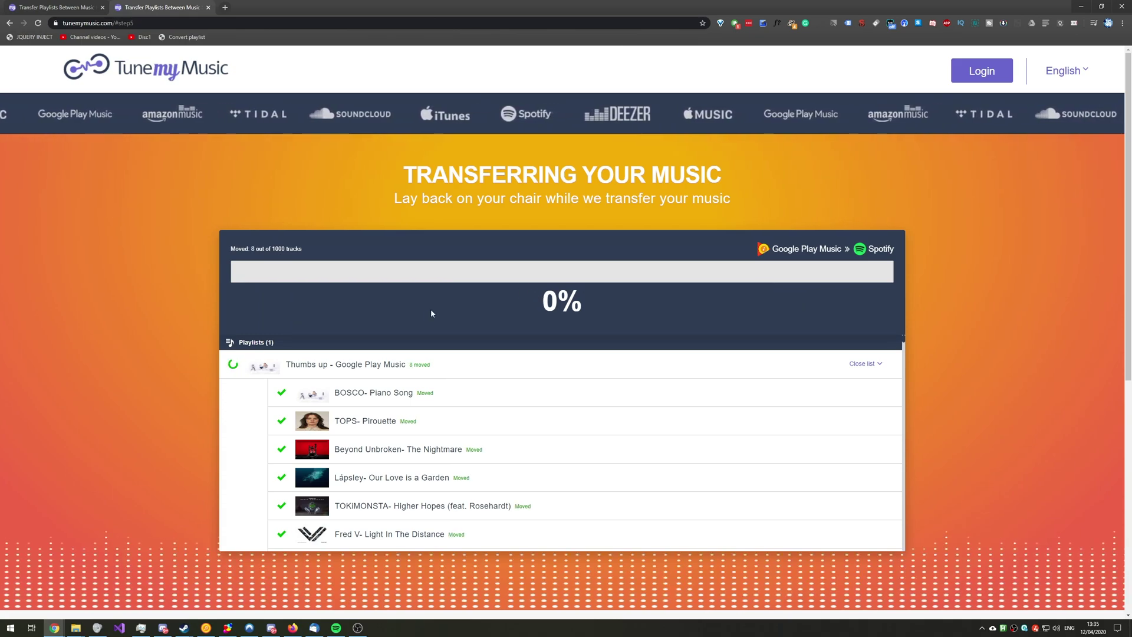
{"action": "key", "text": "alt+Tab"}
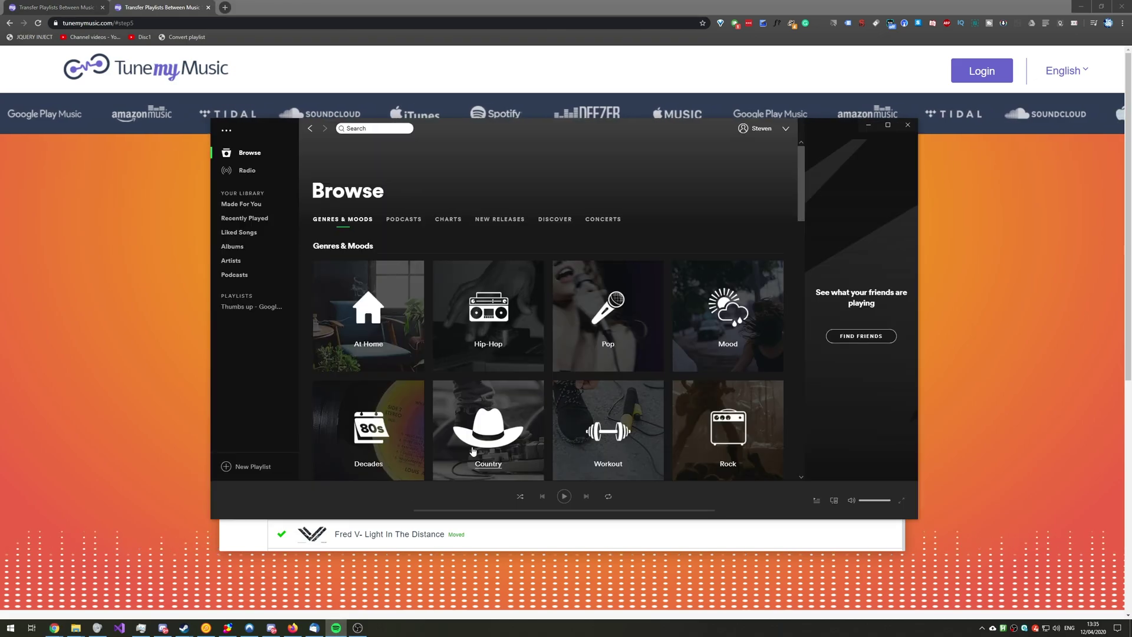
- Check the transferred songs in the Spotify playlist 'Thumbs up - Google Play Music', then move Spotify aside
{"action": "left_click", "coordinate": [247, 307]}
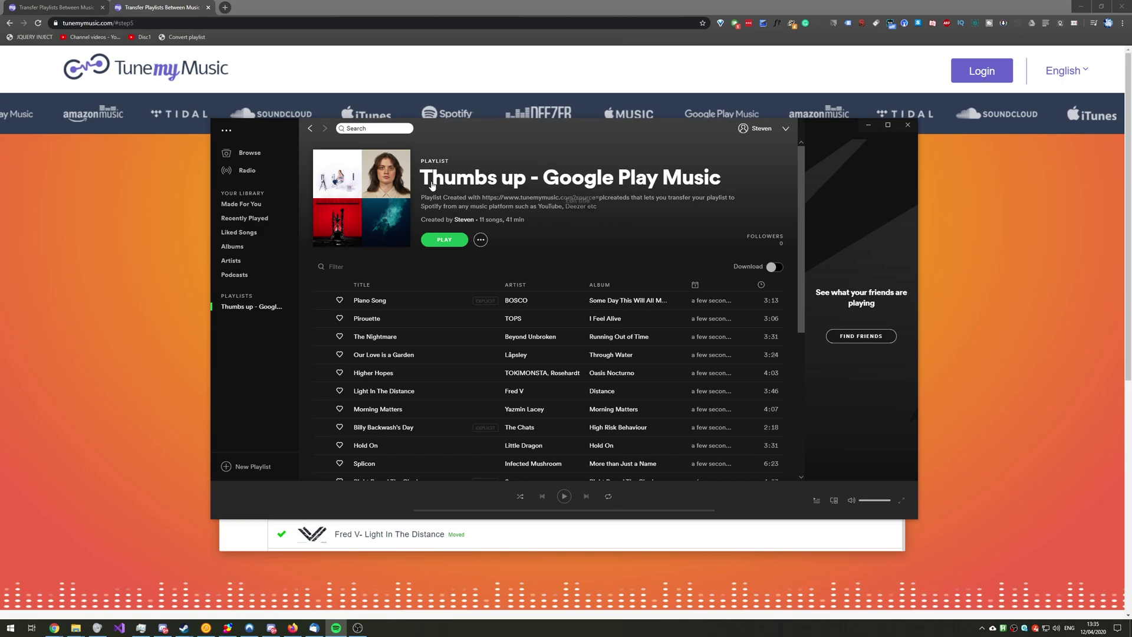
{"action": "scroll", "coordinate": [795, 282], "scroll_direction": "down", "scroll_amount": 3}
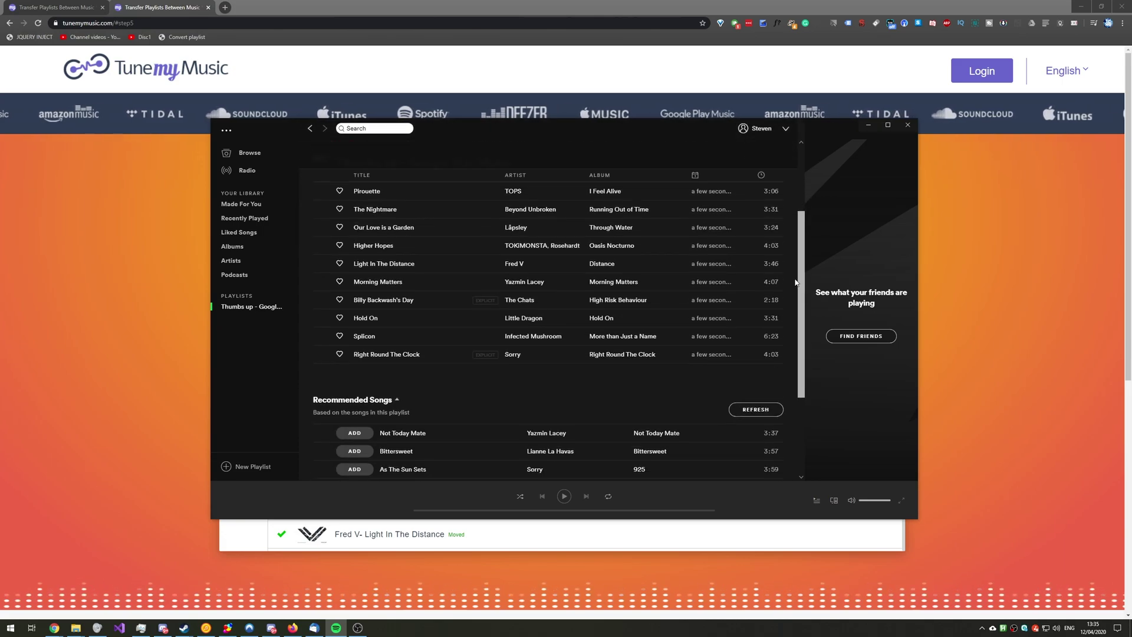
{"action": "scroll", "coordinate": [795, 282], "scroll_direction": "up", "scroll_amount": 3}
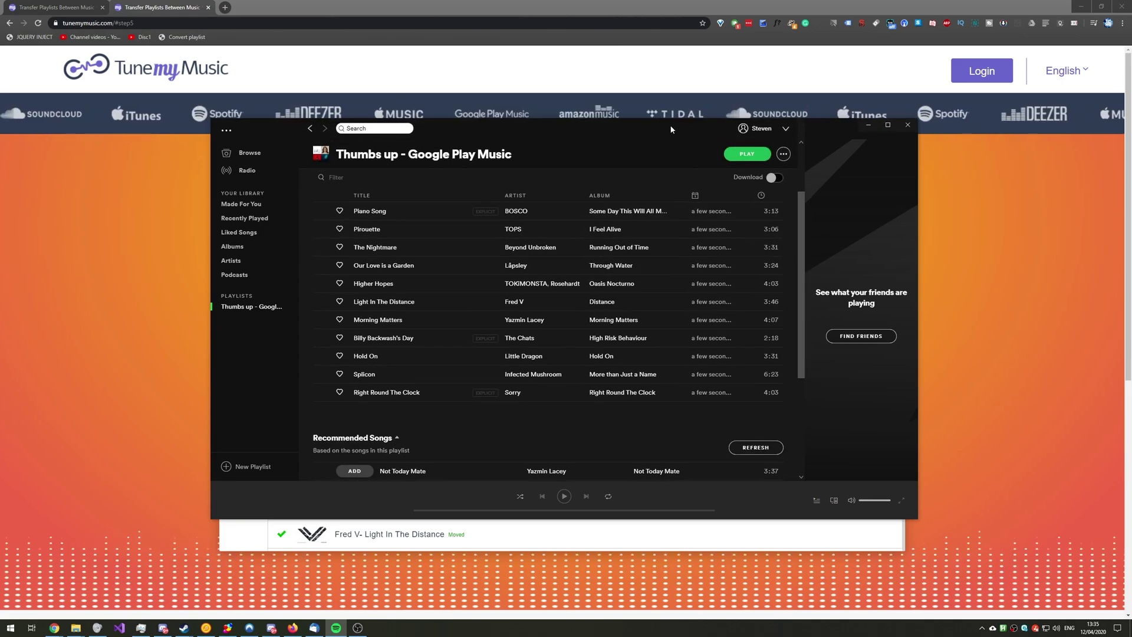
{"action": "left_click_drag", "start_coordinate": [671, 129], "coordinate": [838, 74]}
{"action": "left_click", "coordinate": [318, 465]}
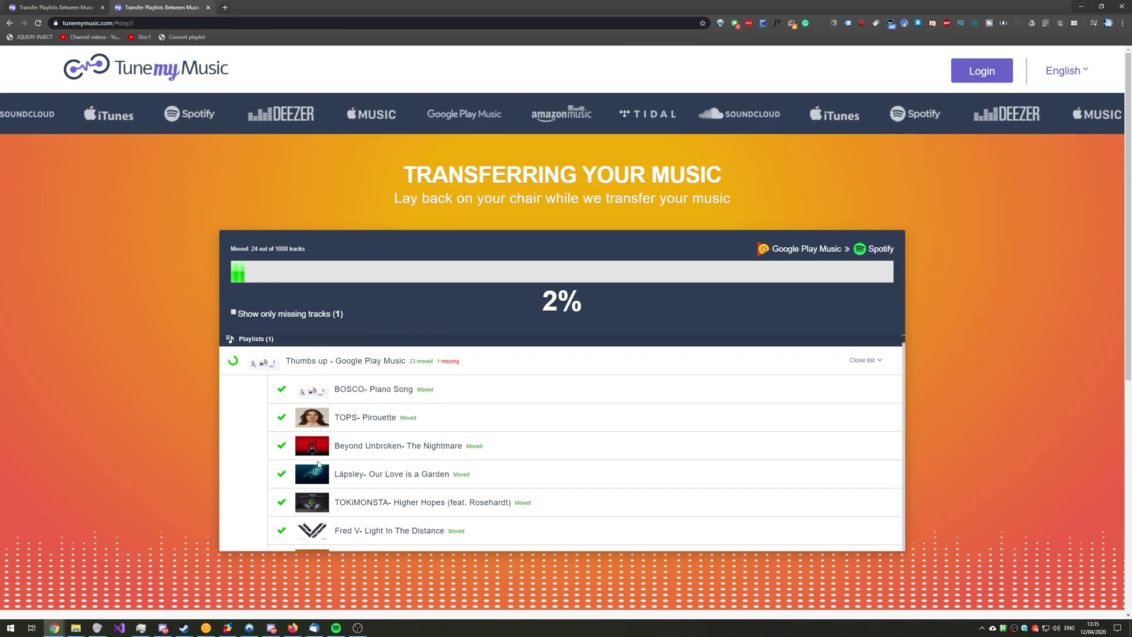
{"action": "scroll", "coordinate": [318, 465], "scroll_direction": "down", "scroll_amount": 7}
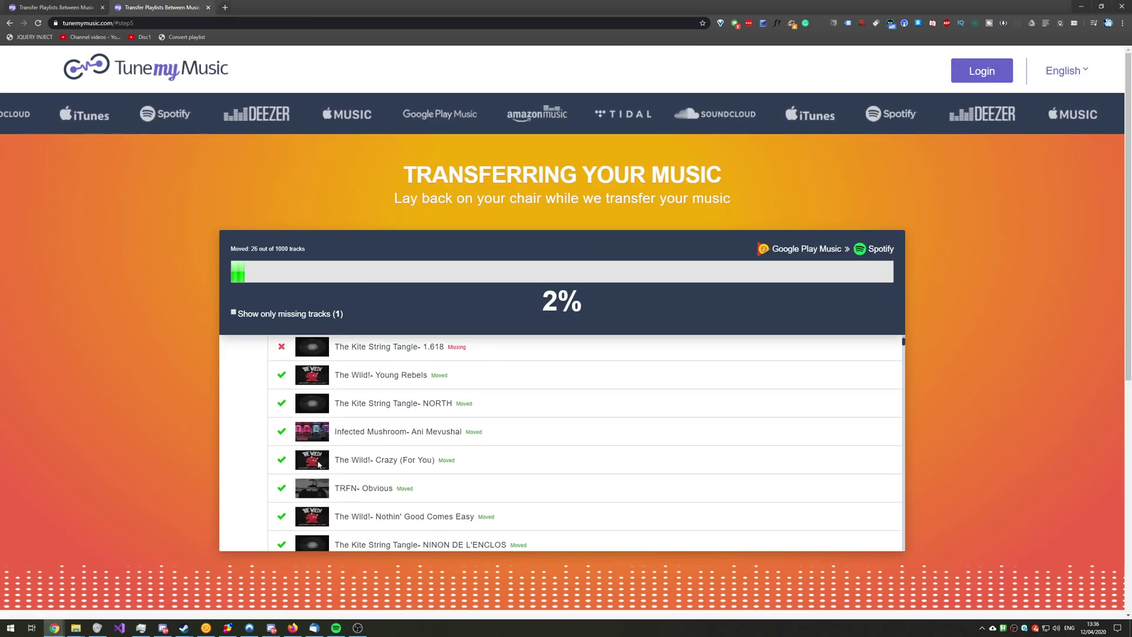
{"action": "scroll", "coordinate": [319, 465], "scroll_direction": "down", "scroll_amount": 5}
{"action": "scroll", "coordinate": [371, 390], "scroll_direction": "up", "scroll_amount": 1}
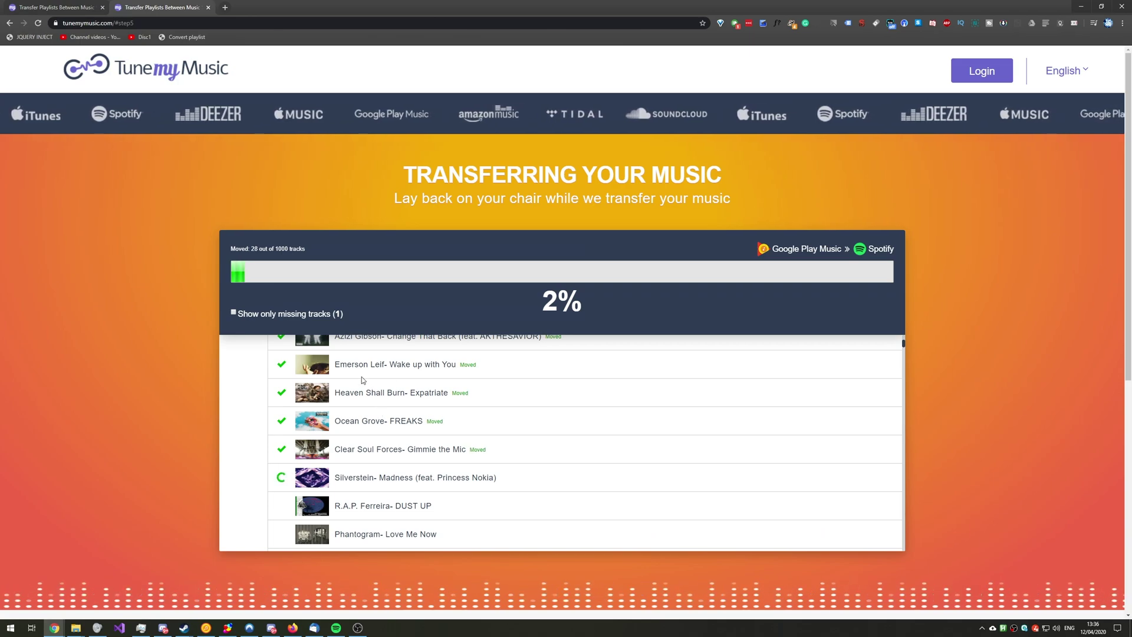
{"action": "scroll", "coordinate": [390, 395], "scroll_direction": "down", "scroll_amount": 1}
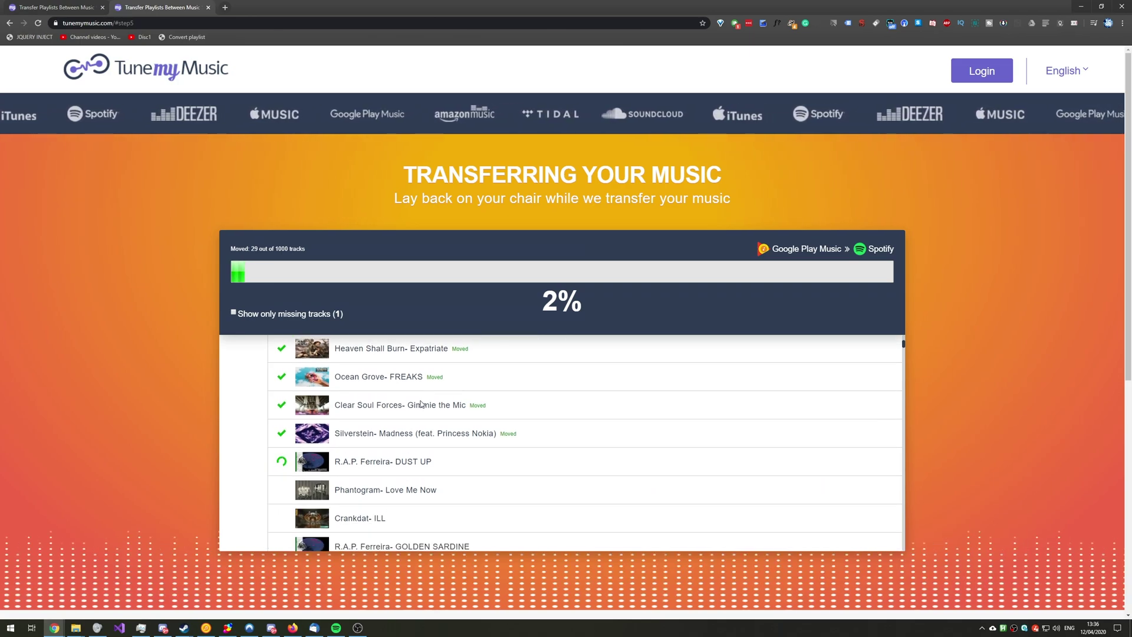
{"action": "scroll", "coordinate": [420, 401], "scroll_direction": "down", "scroll_amount": 1}
{"action": "scroll", "coordinate": [413, 398], "scroll_direction": "down", "scroll_amount": 1}
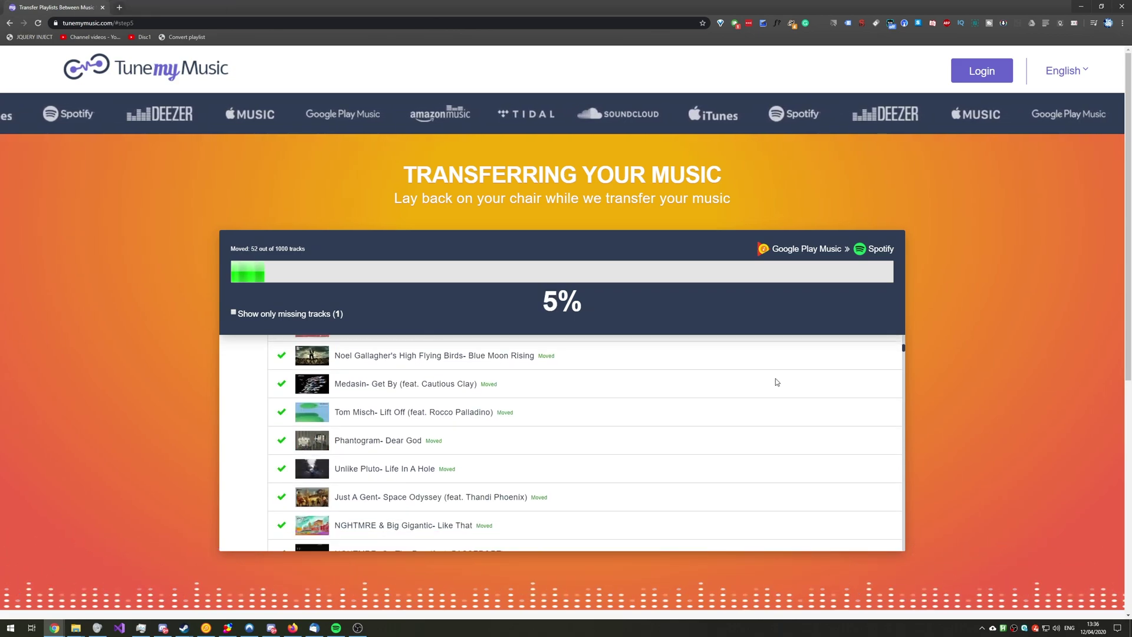
{"action": "scroll", "coordinate": [777, 382], "scroll_direction": "down", "scroll_amount": 3}
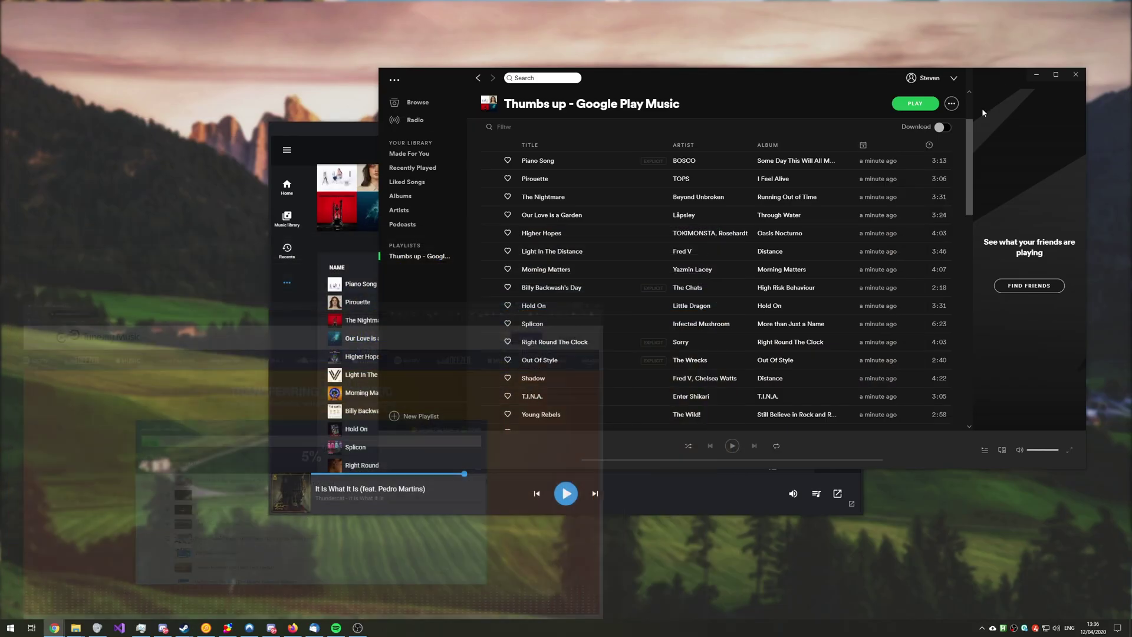
- Position Spotify over the other player and scroll the Thumbs up - Google Play Music playlist to check its growth
{"action": "left_click_drag", "start_coordinate": [767, 79], "coordinate": [642, 150]}
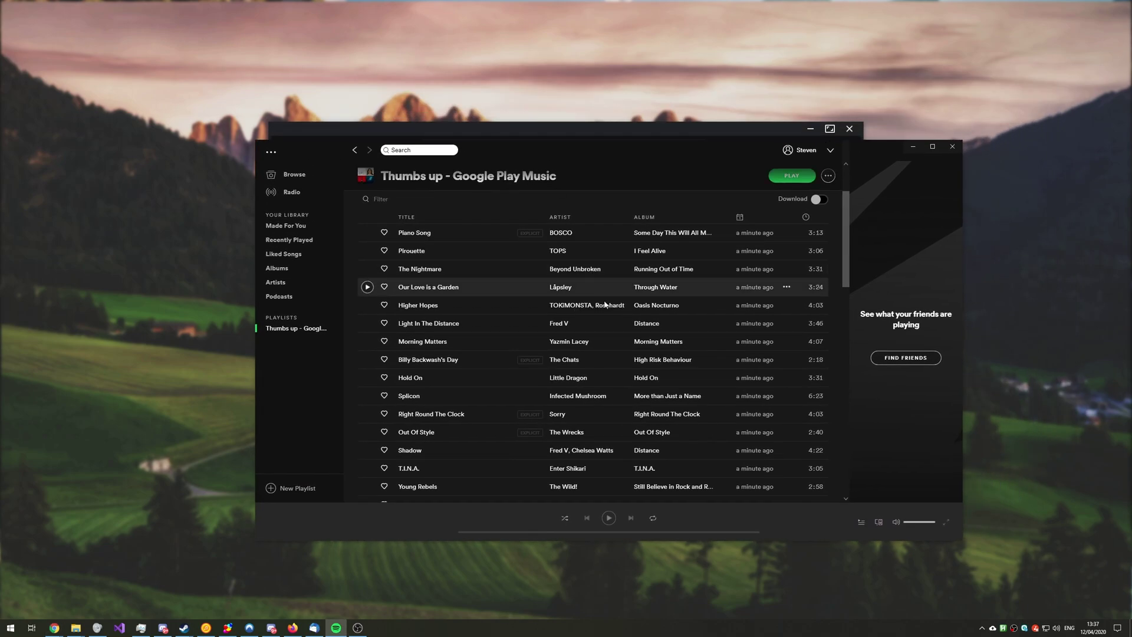
{"action": "scroll", "coordinate": [604, 304], "scroll_direction": "down", "scroll_amount": 15}
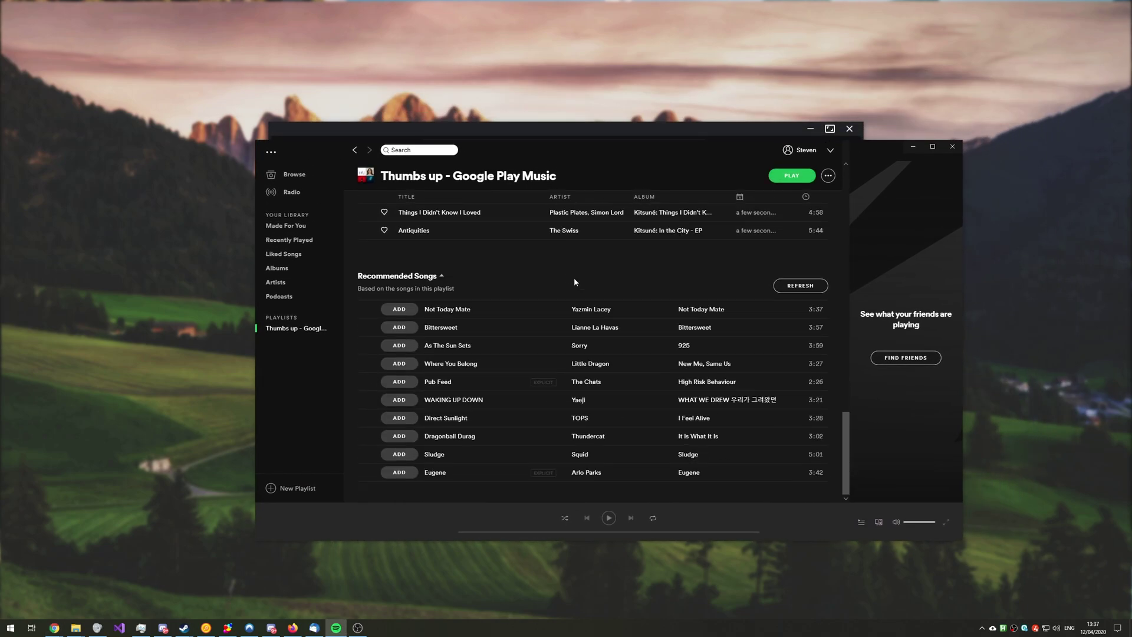
{"action": "scroll", "coordinate": [574, 282], "scroll_direction": "up", "scroll_amount": 20}
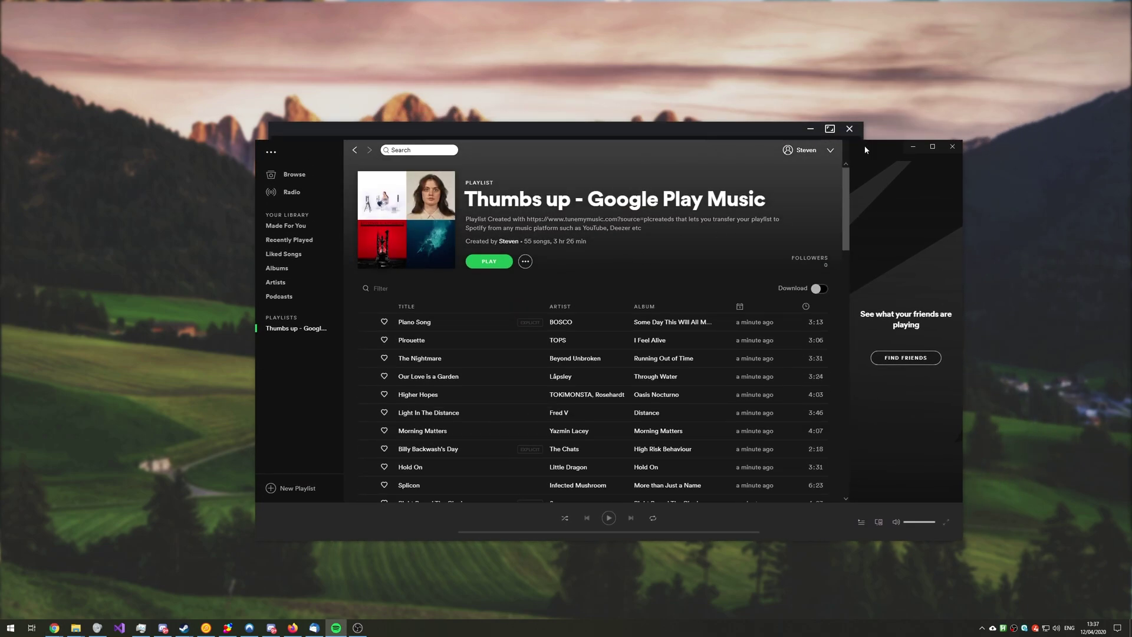
{"action": "left_click_drag", "start_coordinate": [865, 146], "coordinate": [837, 142]}
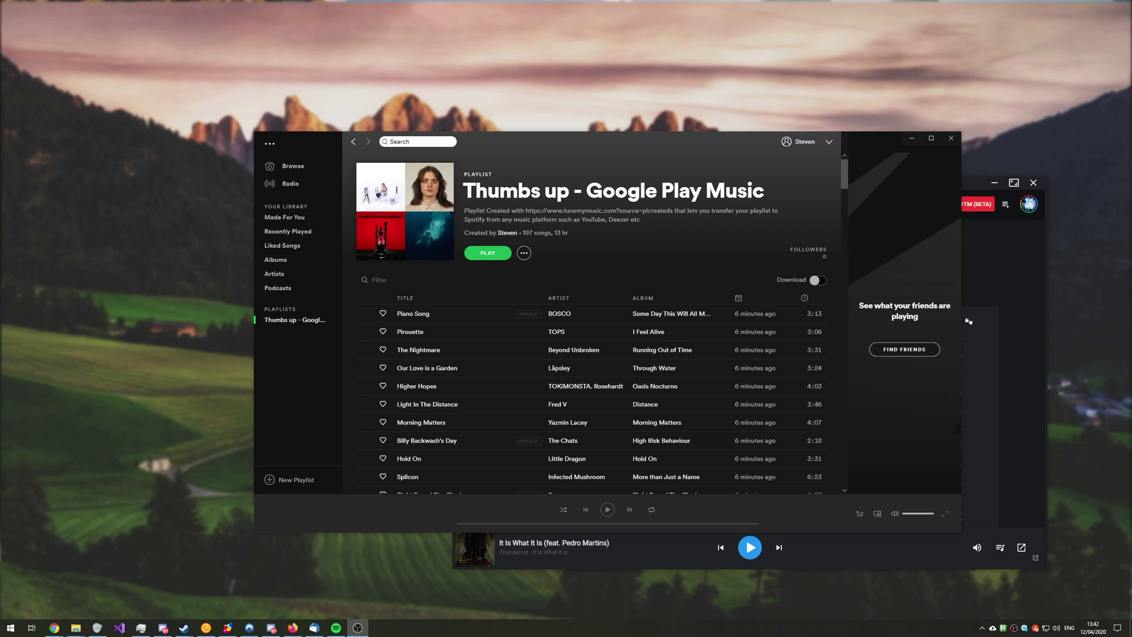
{"action": "left_click", "coordinate": [773, 195]}
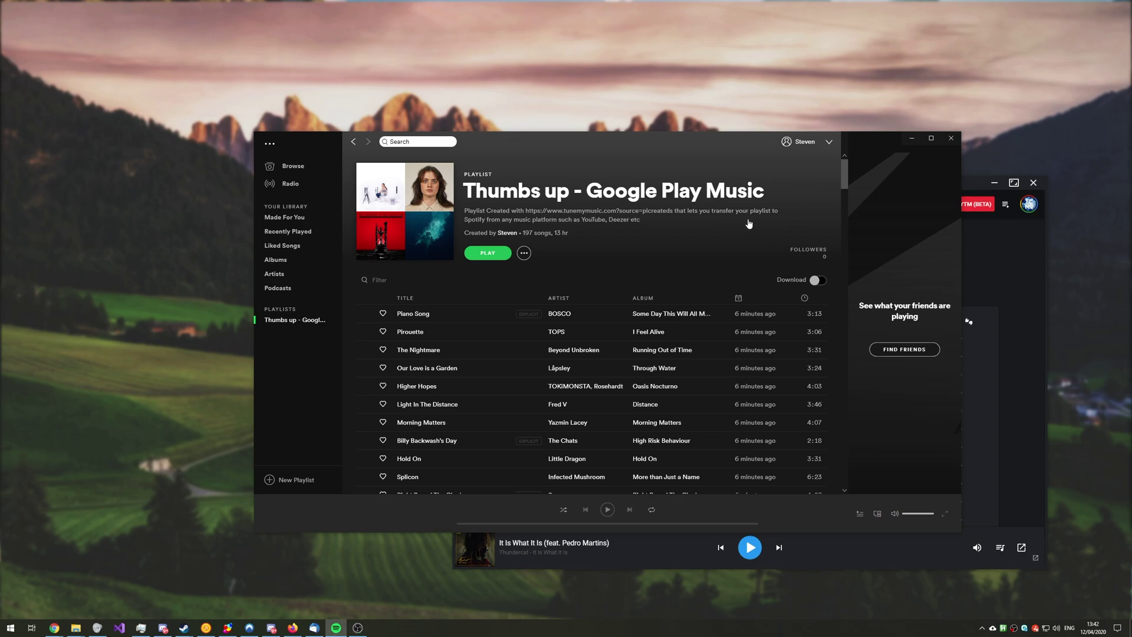
{"action": "left_click", "coordinate": [830, 142]}
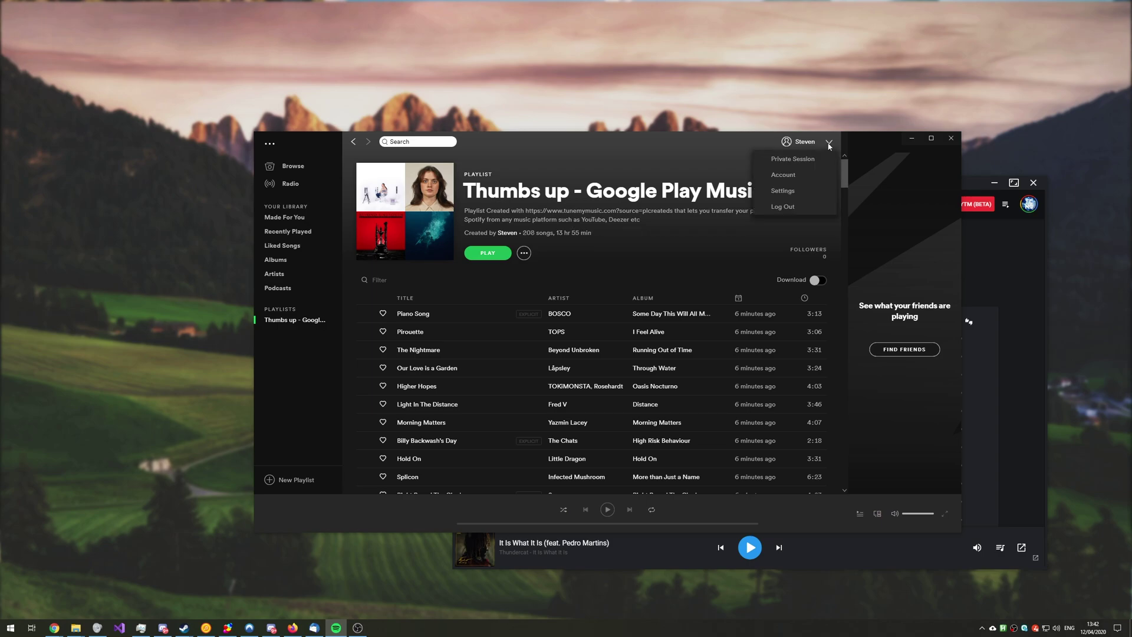
{"action": "left_click", "coordinate": [803, 175]}
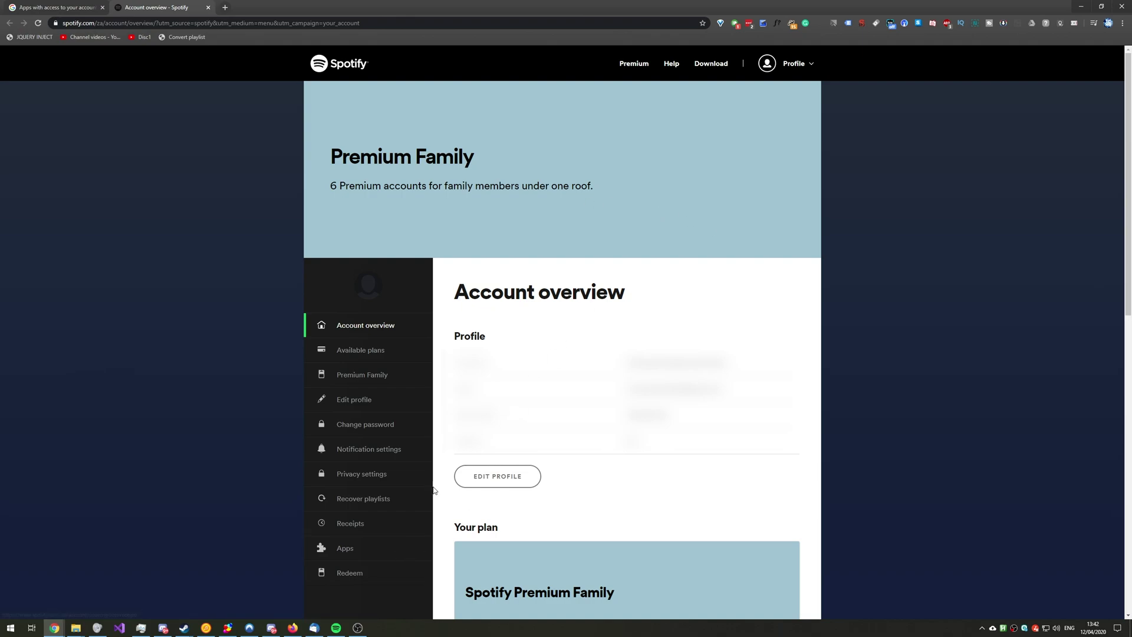
{"action": "left_click", "coordinate": [378, 550]}
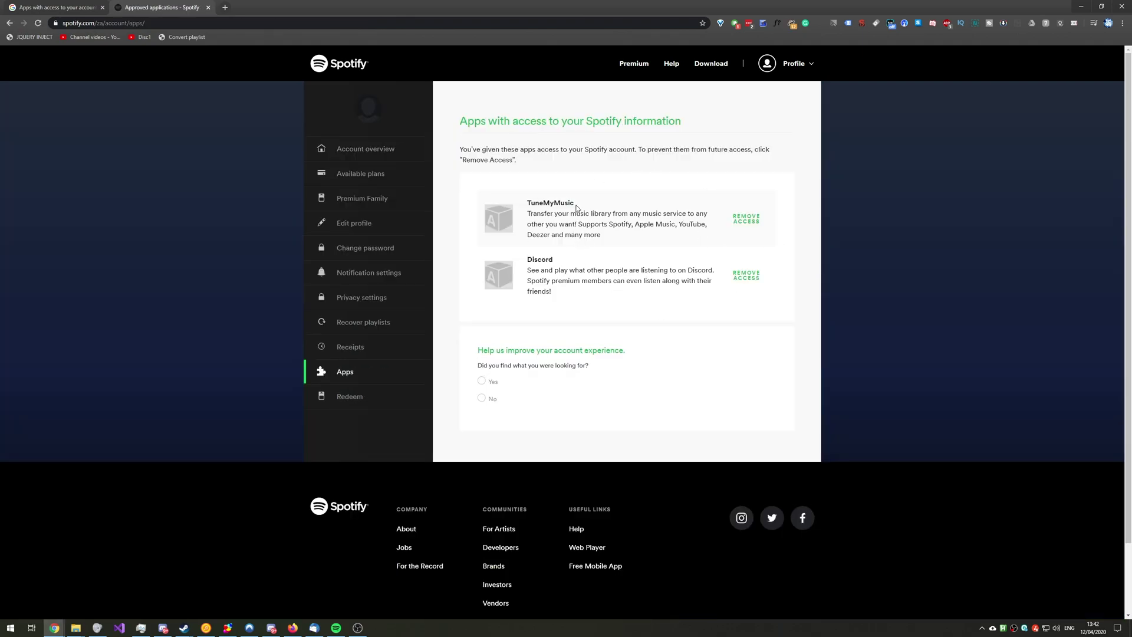
{"action": "left_click_drag", "start_coordinate": [576, 204], "coordinate": [516, 208]}
{"action": "left_click", "coordinate": [533, 226]}
- Return to the Google Account Security page and open the list of third-party apps with access
{"action": "key", "text": "alt+Left"}
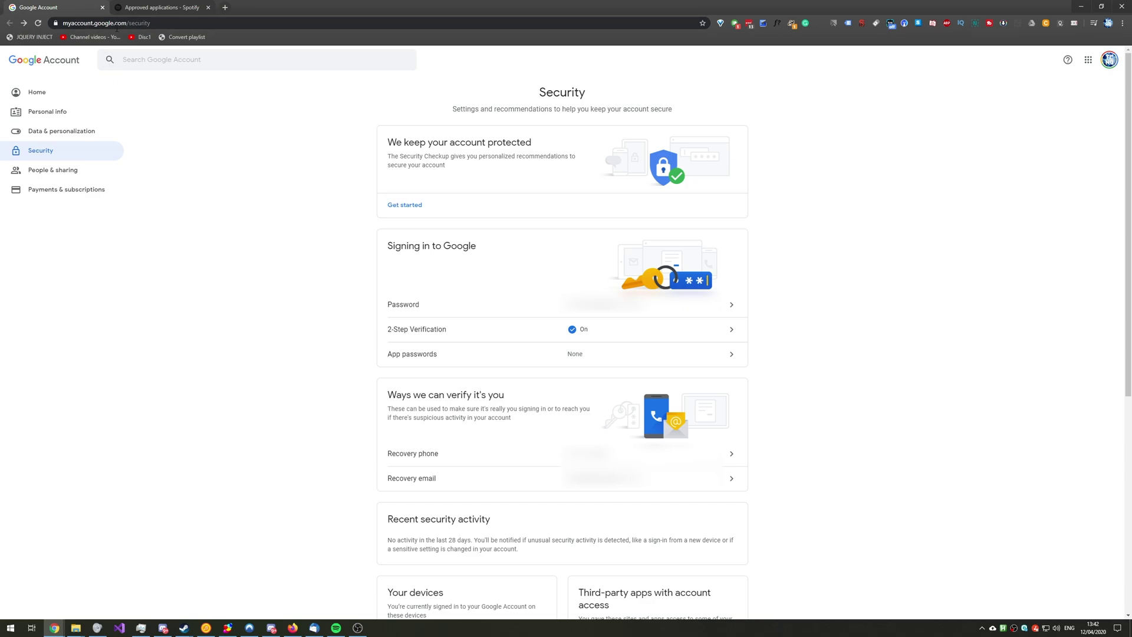
{"action": "scroll", "coordinate": [255, 189], "scroll_direction": "down", "scroll_amount": 5}
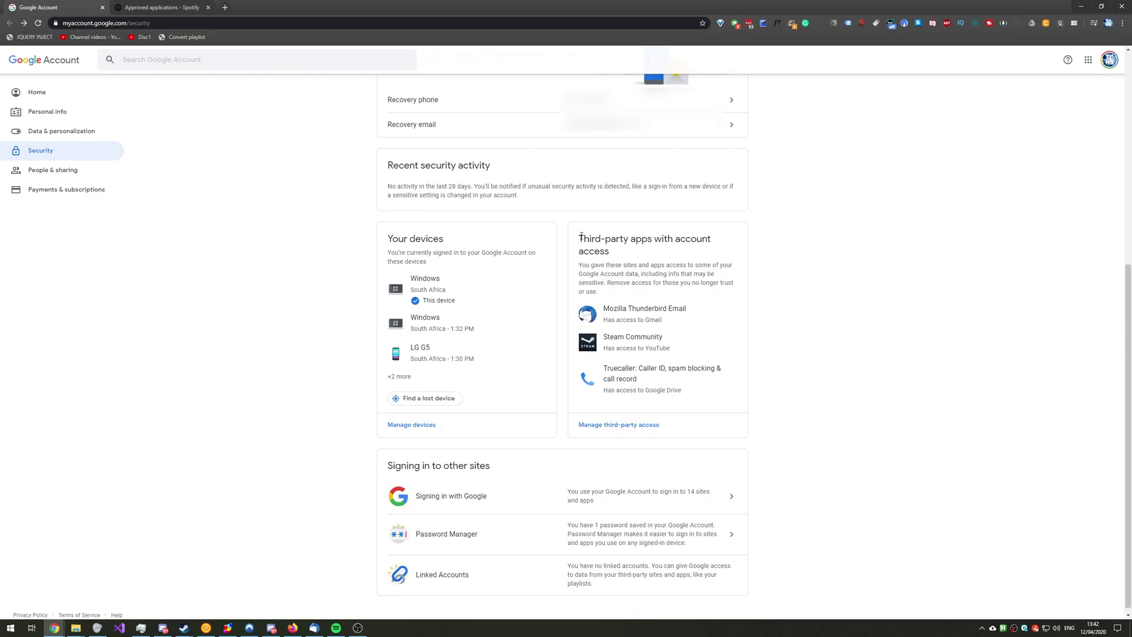
{"action": "left_click_drag", "start_coordinate": [582, 237], "coordinate": [697, 246]}
{"action": "left_click", "coordinate": [691, 263]}
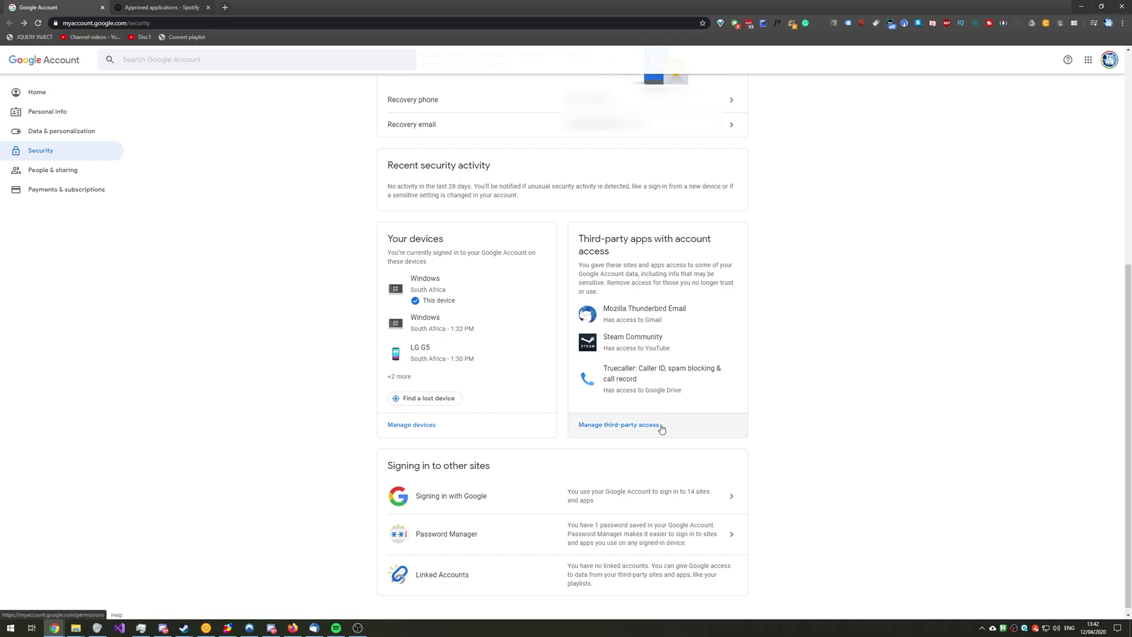
{"action": "left_click", "coordinate": [661, 427]}
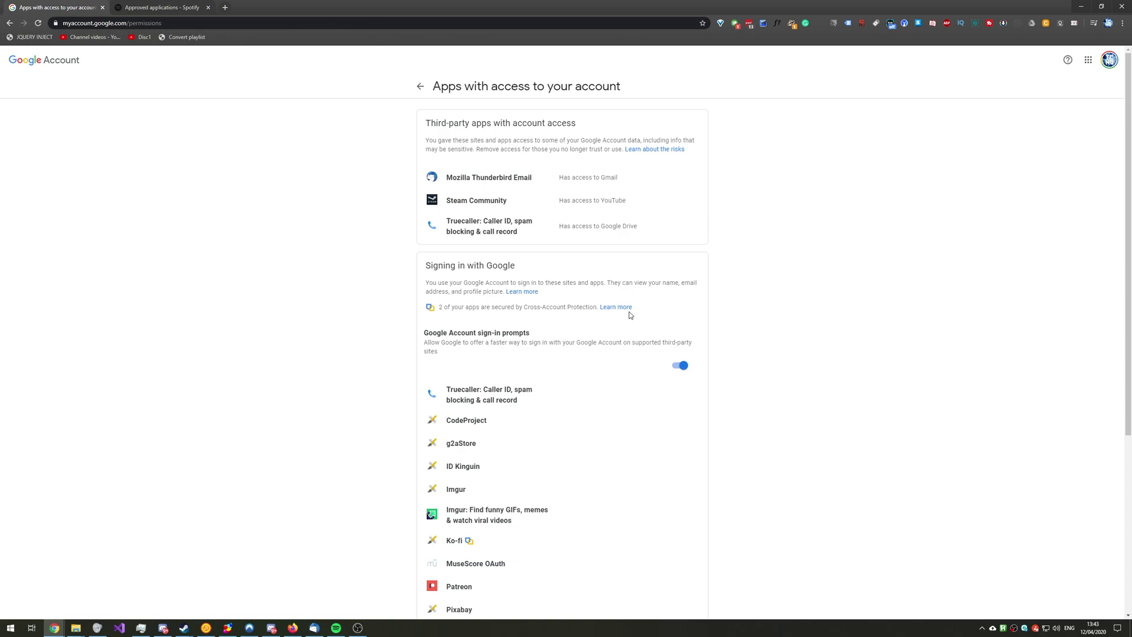
- Keep Steam Community's access by cancelling its removal, then minimize Chrome to show Spotify
{"action": "left_click", "coordinate": [589, 201]}
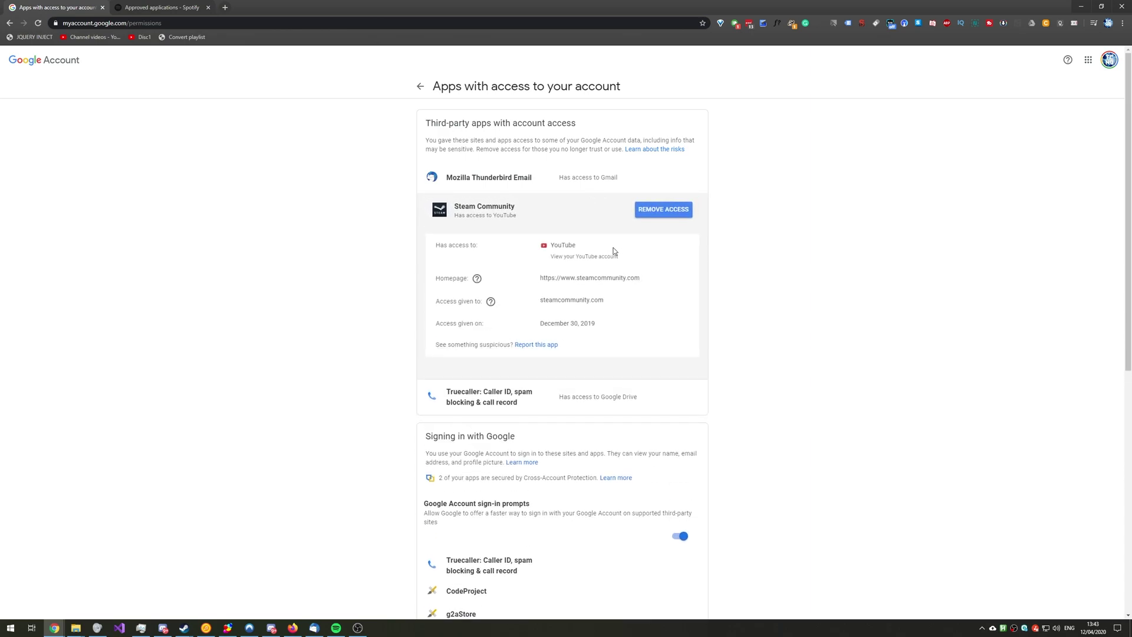
{"action": "left_click", "coordinate": [677, 214]}
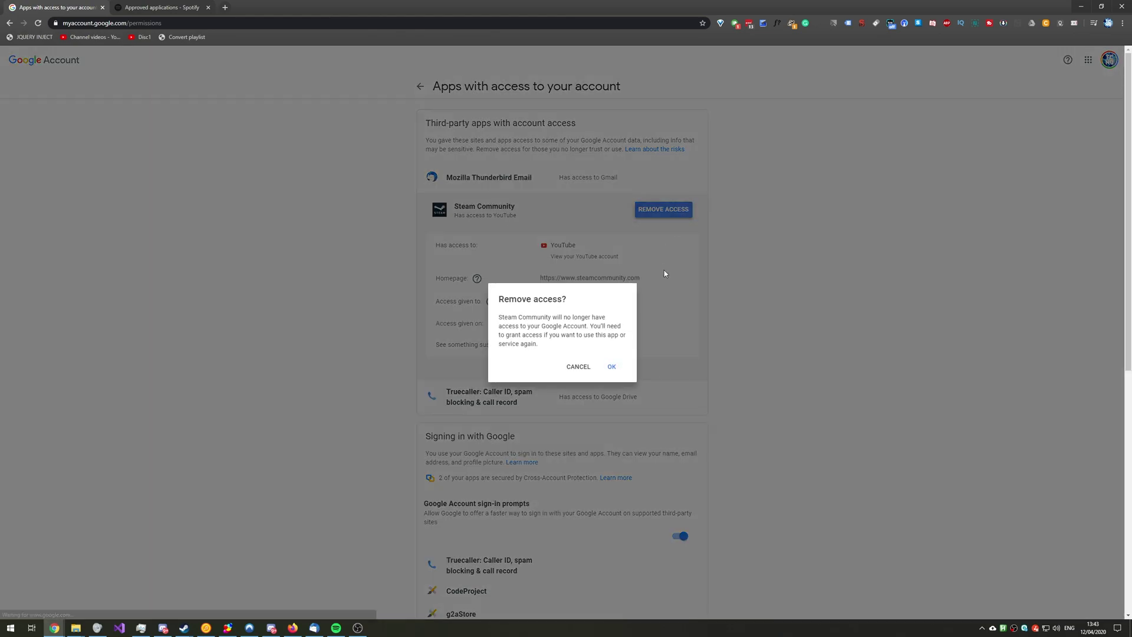
{"action": "left_click", "coordinate": [580, 368]}
{"action": "left_click", "coordinate": [1081, 6]}
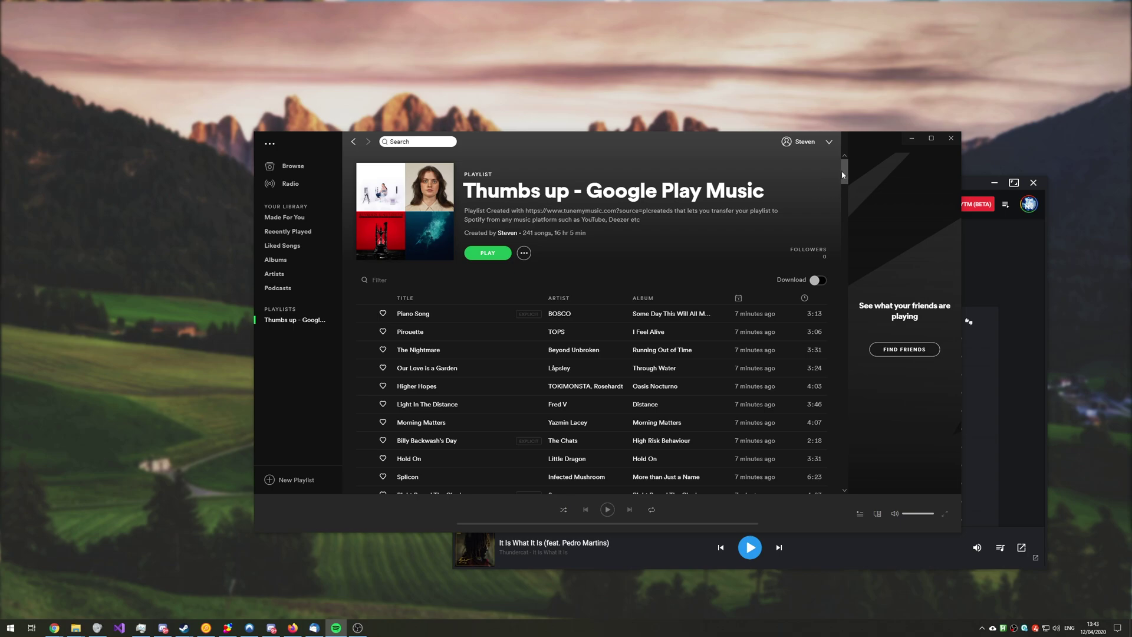
{"action": "left_click_drag", "start_coordinate": [844, 172], "coordinate": [778, 199]}
{"action": "left_click_drag", "start_coordinate": [708, 142], "coordinate": [712, 144]}
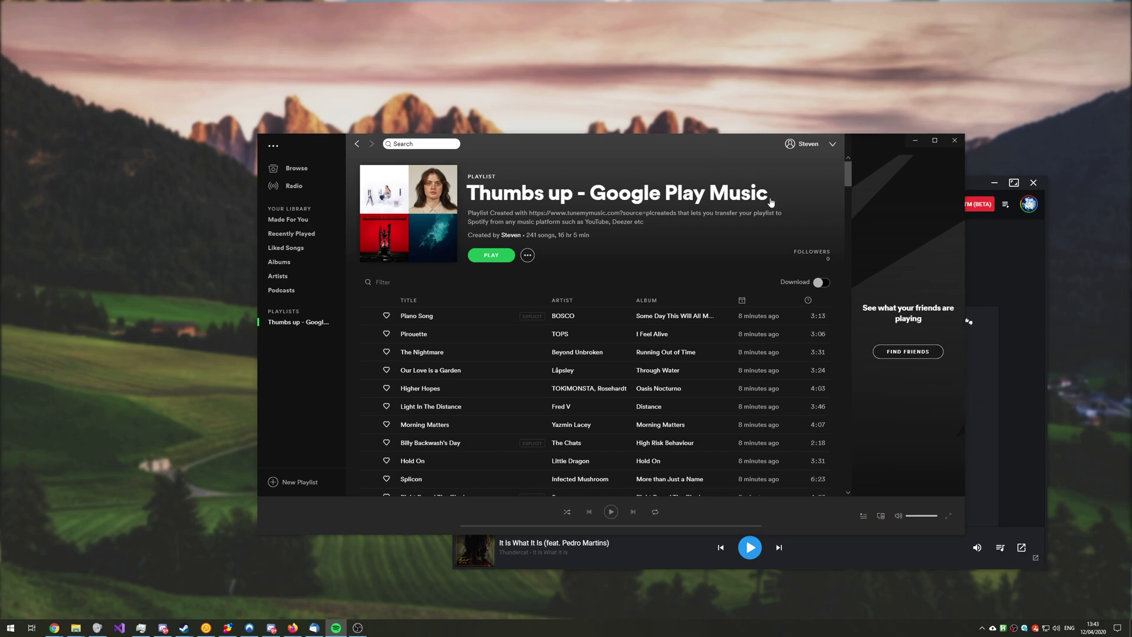